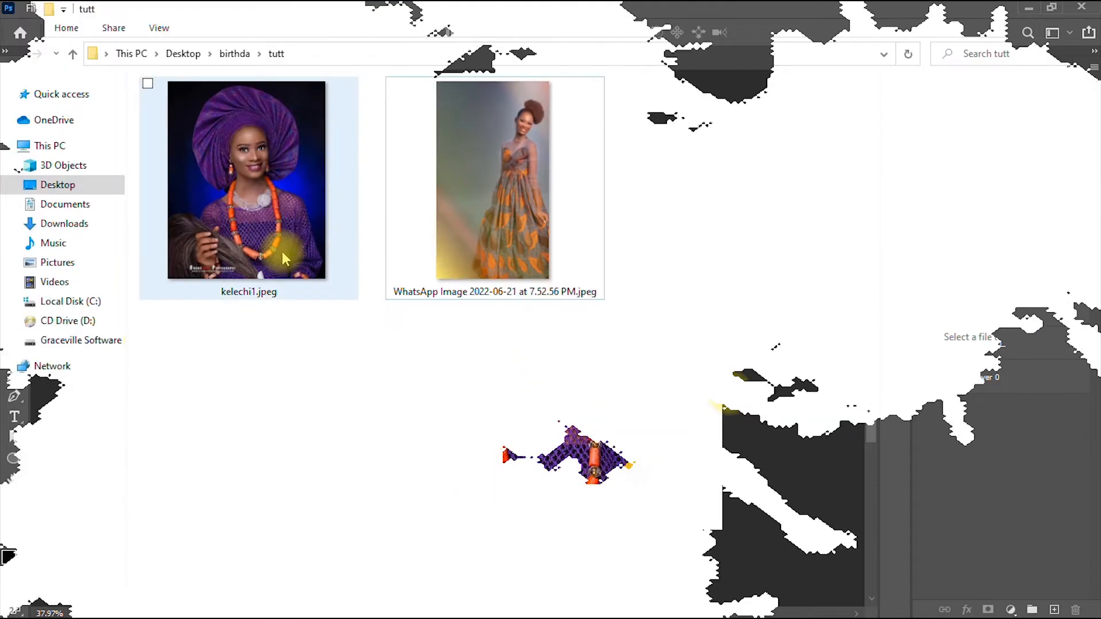
Preview the two portrait photos in the tutt folder.
{"action": "left_click", "coordinate": [285, 259]}
{"action": "left_click", "coordinate": [466, 221]}
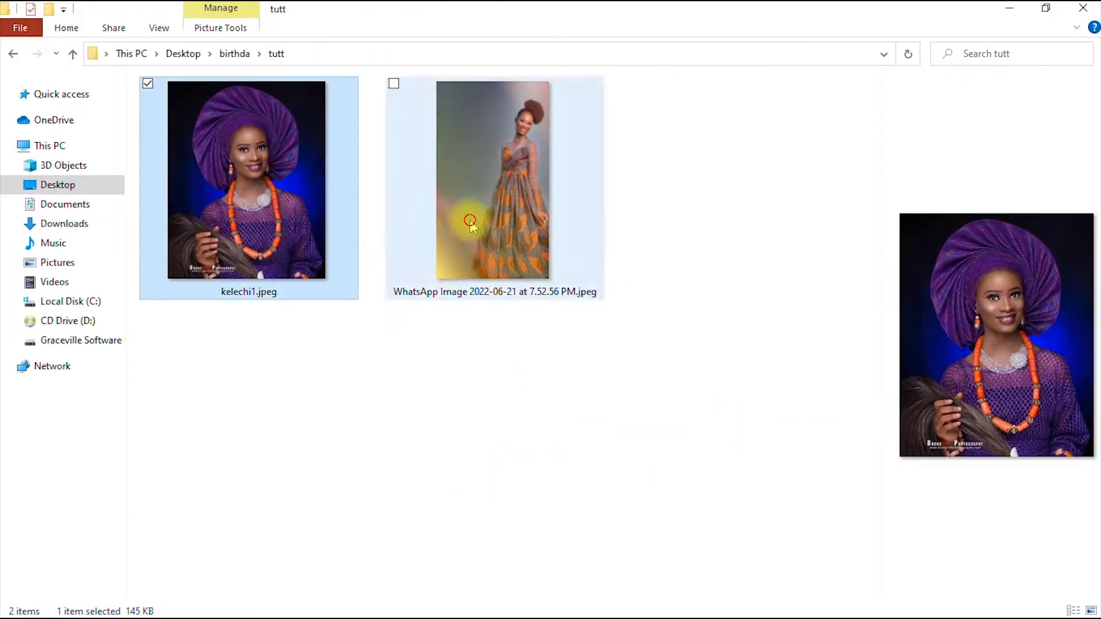
{"action": "left_click", "coordinate": [235, 237]}
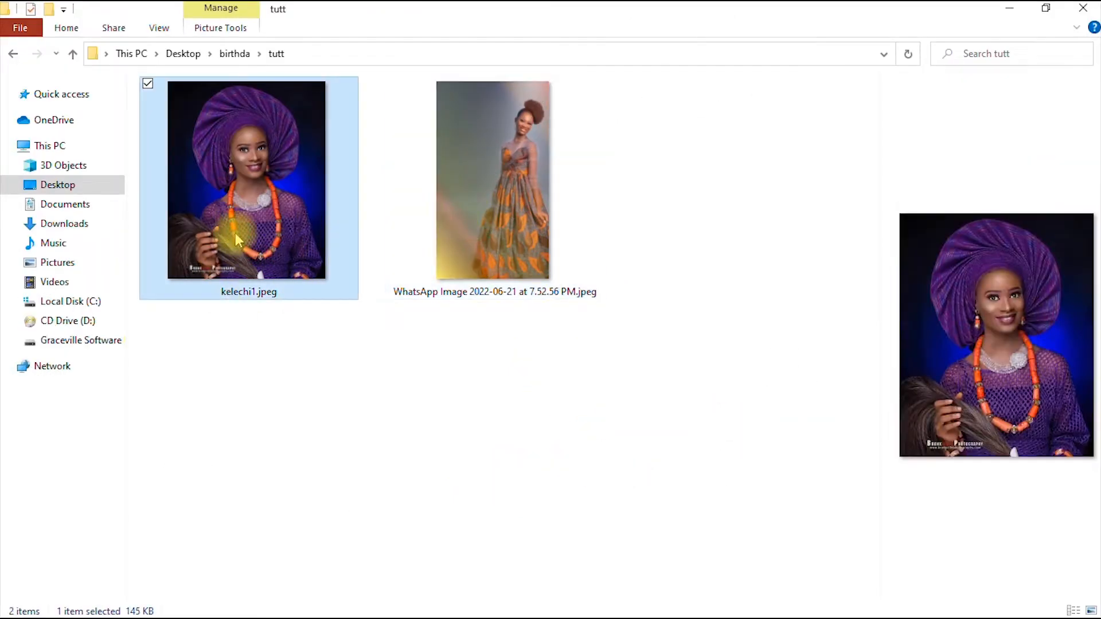
{"action": "left_click", "coordinate": [554, 228]}
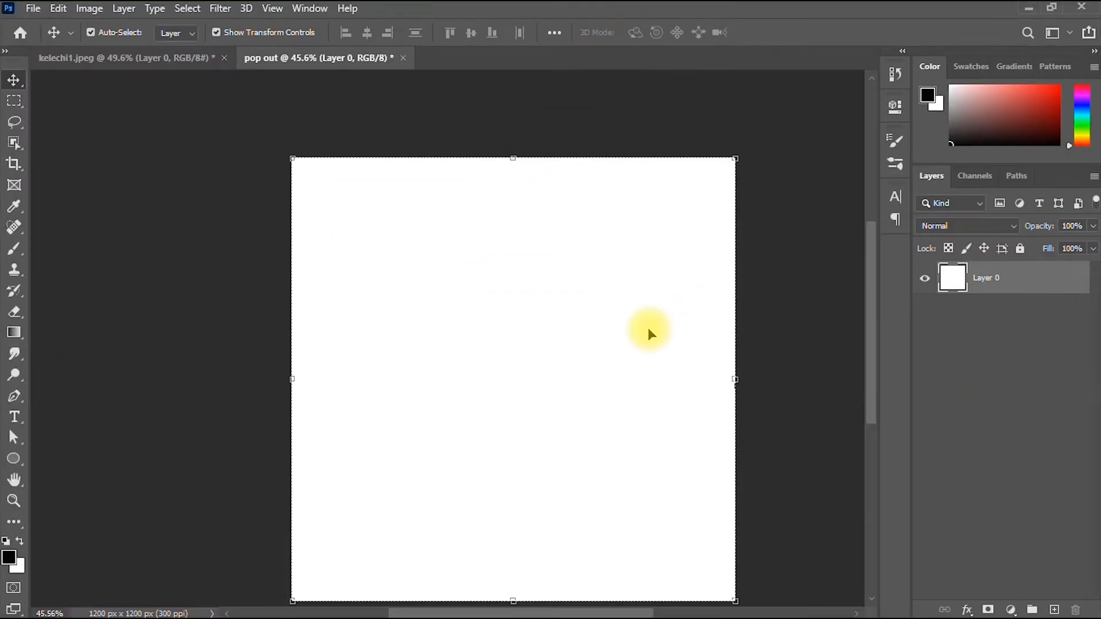
Draw a circle about 667 px in diameter on the white canvas and move it near the middle.
{"action": "left_click_drag", "start_coordinate": [874, 331], "coordinate": [873, 347]}
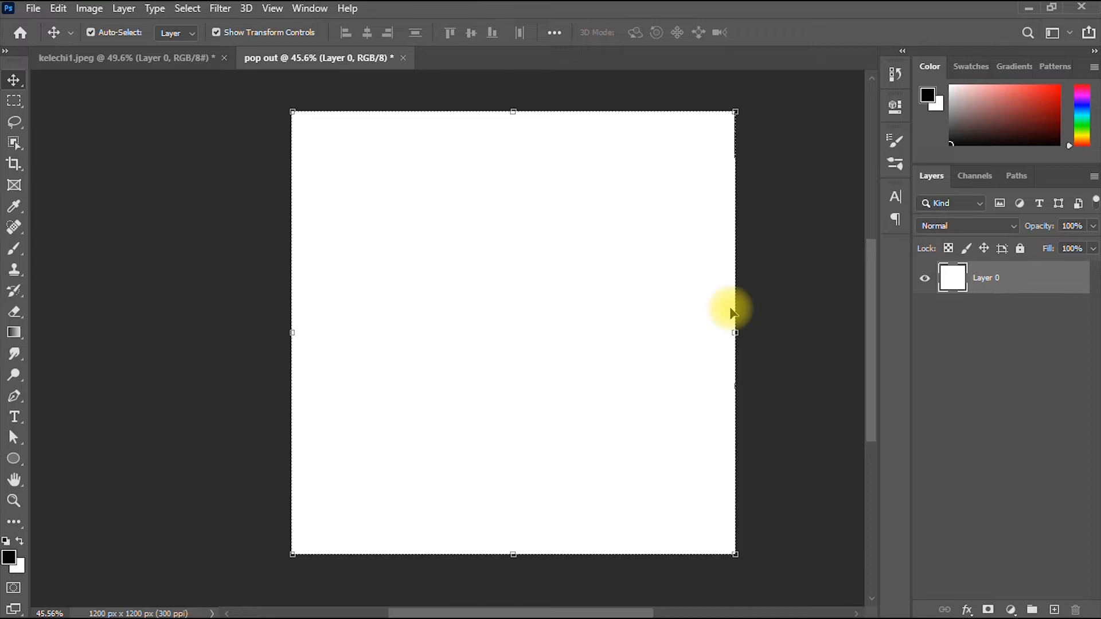
{"action": "left_click", "coordinate": [13, 460]}
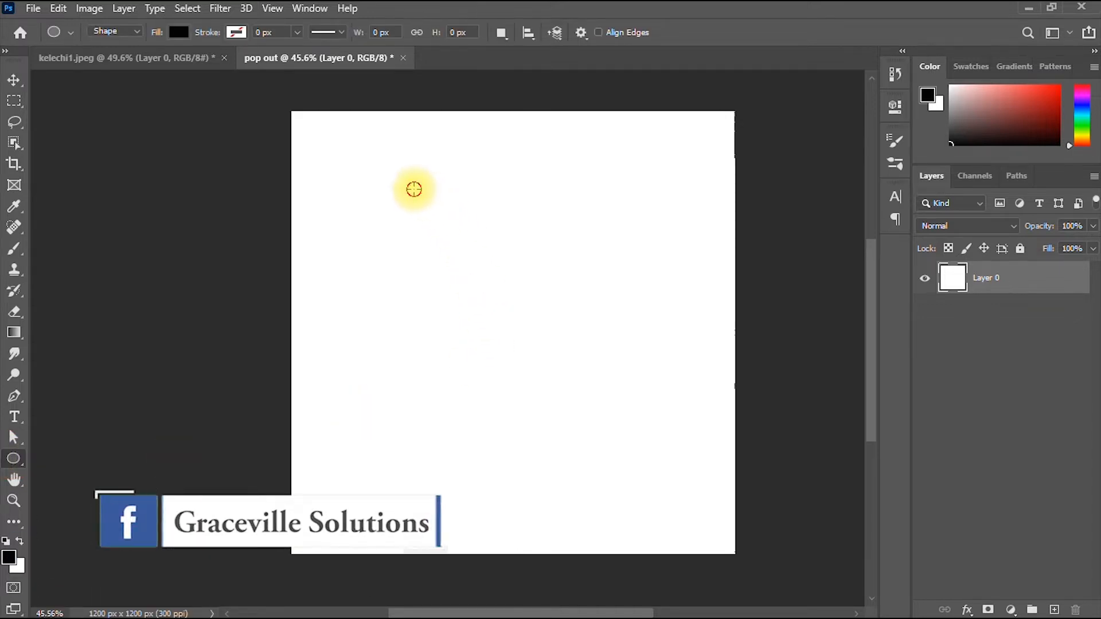
{"action": "left_click_drag", "start_coordinate": [413, 187], "coordinate": [651, 499]}
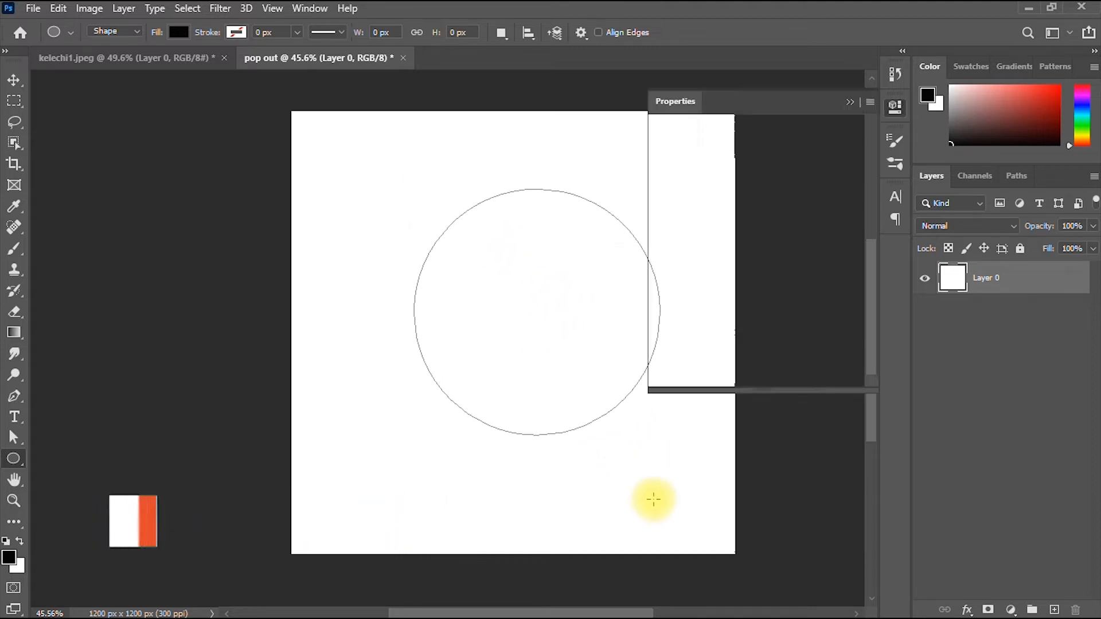
{"action": "left_click", "coordinate": [14, 80]}
{"action": "left_click_drag", "start_coordinate": [592, 320], "coordinate": [584, 327]}
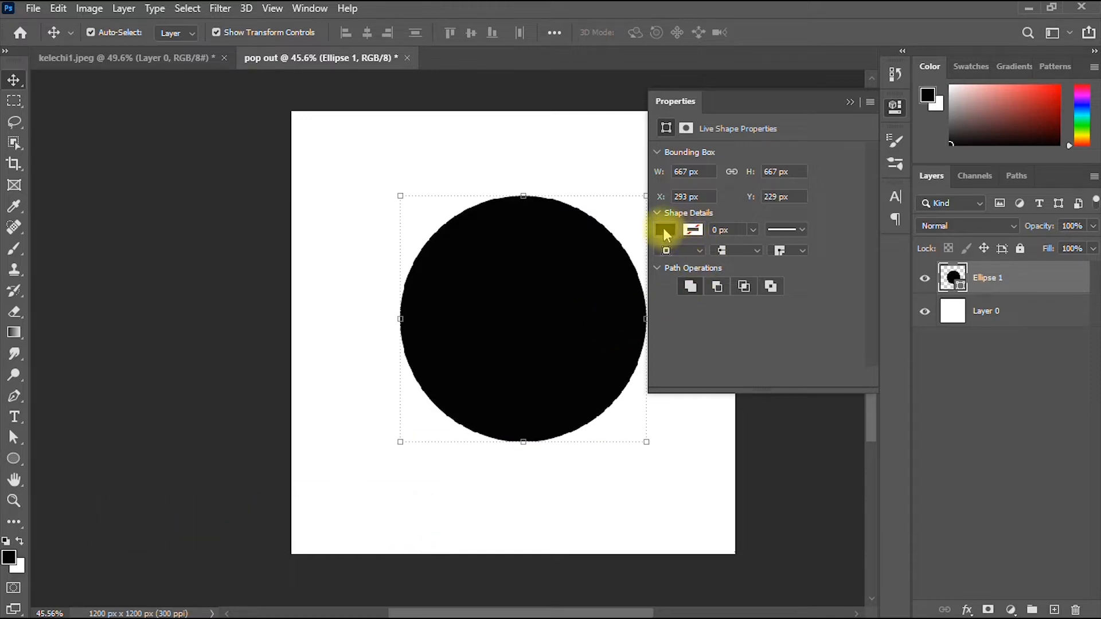
Fill the circle with purple and move it straight down 38 px to the middle of the canvas.
{"action": "left_click", "coordinate": [665, 231]}
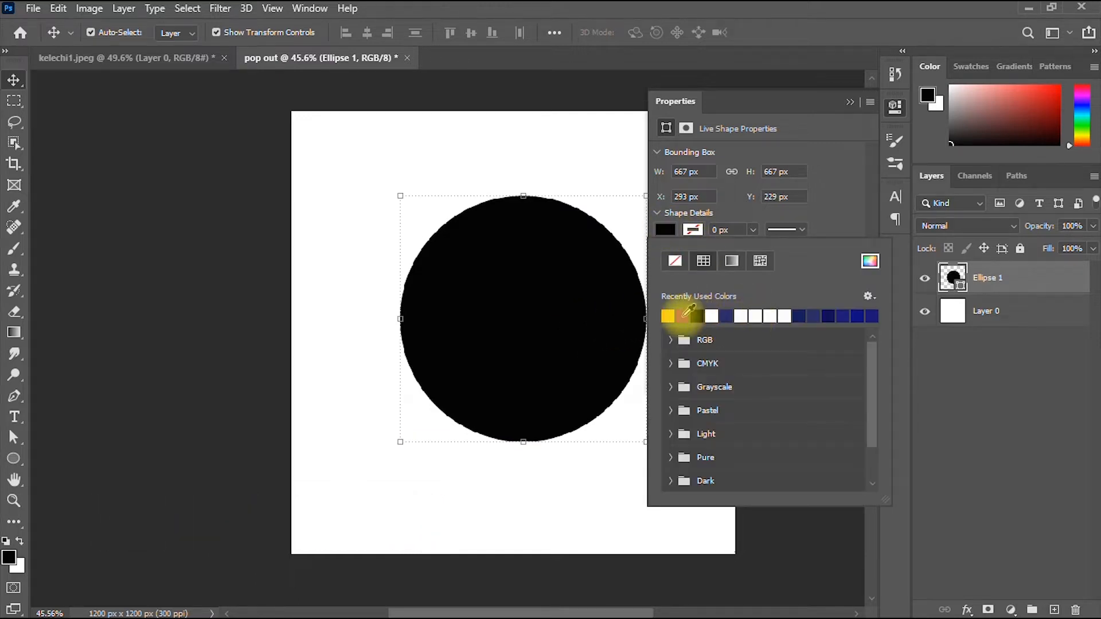
{"action": "left_click", "coordinate": [669, 316]}
{"action": "left_click_drag", "start_coordinate": [528, 307], "coordinate": [536, 322]}
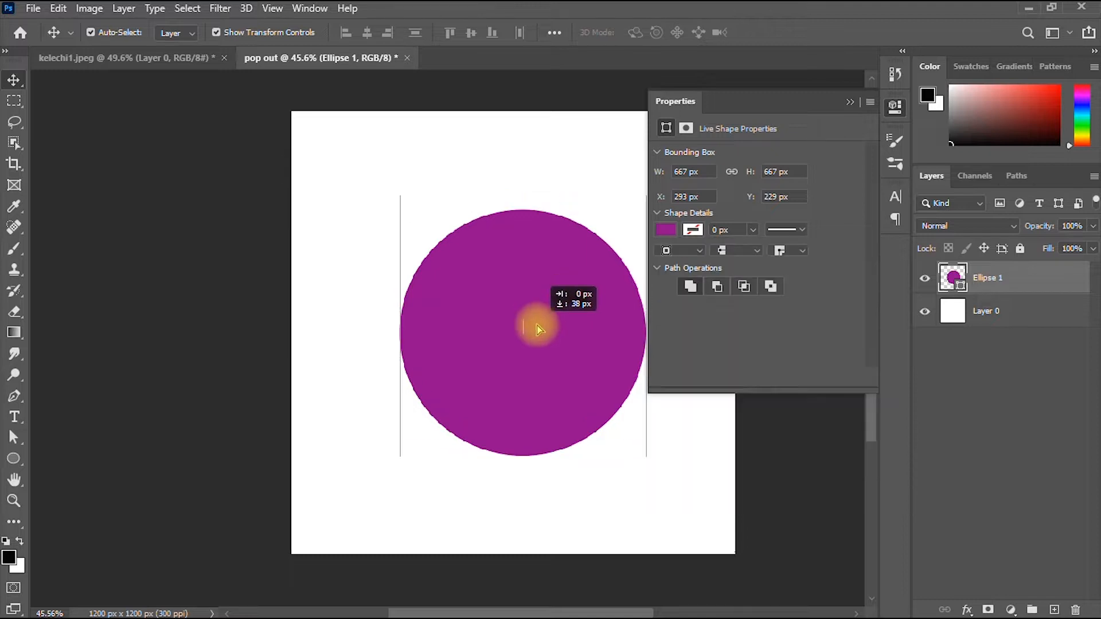
Give the circle a golden-yellow stroke about 18.33 px wide and collapse its properties.
{"action": "left_click", "coordinate": [694, 230]}
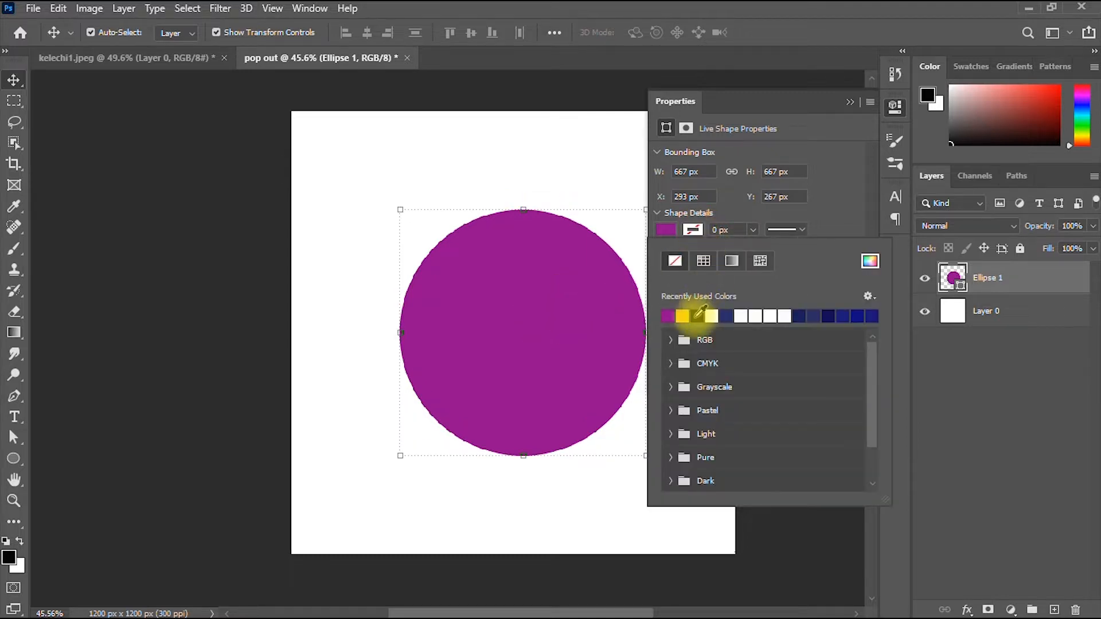
{"action": "left_click", "coordinate": [683, 316]}
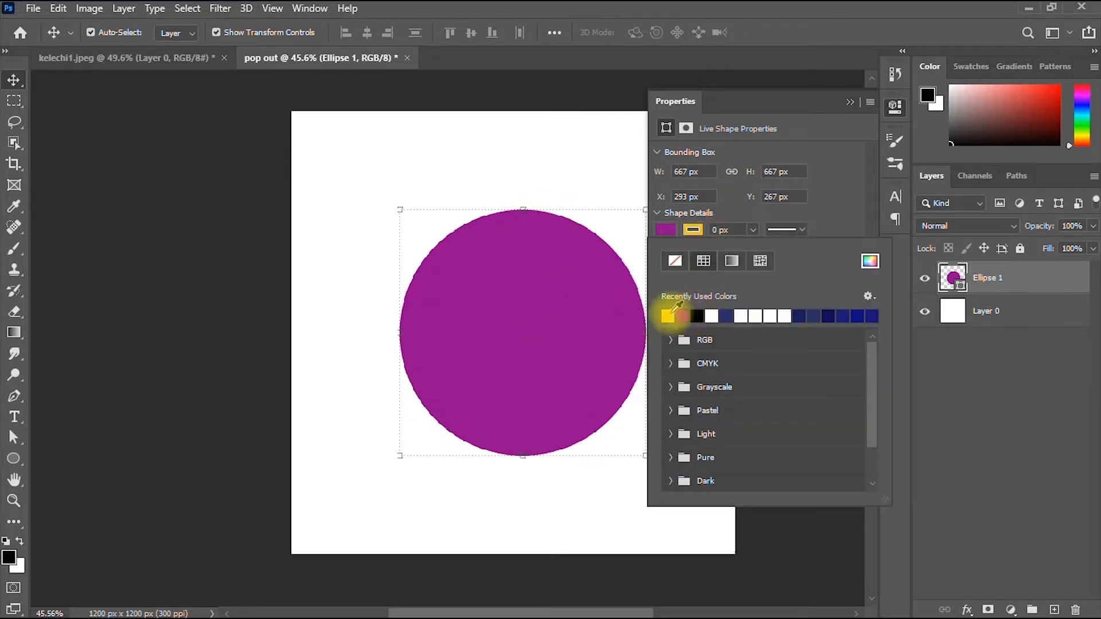
{"action": "left_click", "coordinate": [753, 232]}
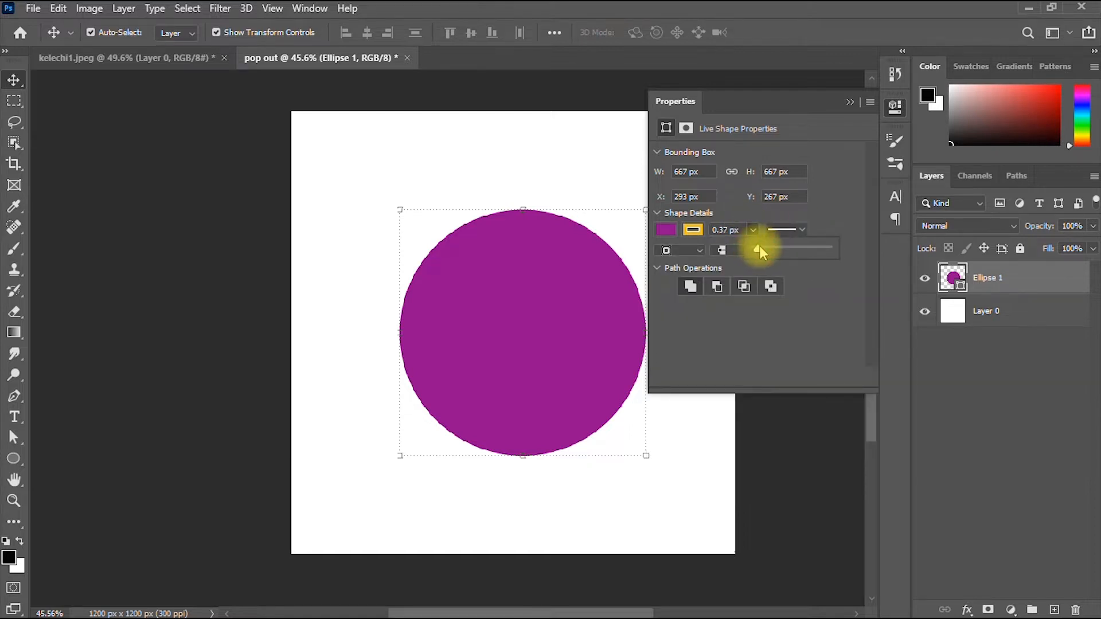
{"action": "left_click_drag", "start_coordinate": [759, 246], "coordinate": [770, 250]}
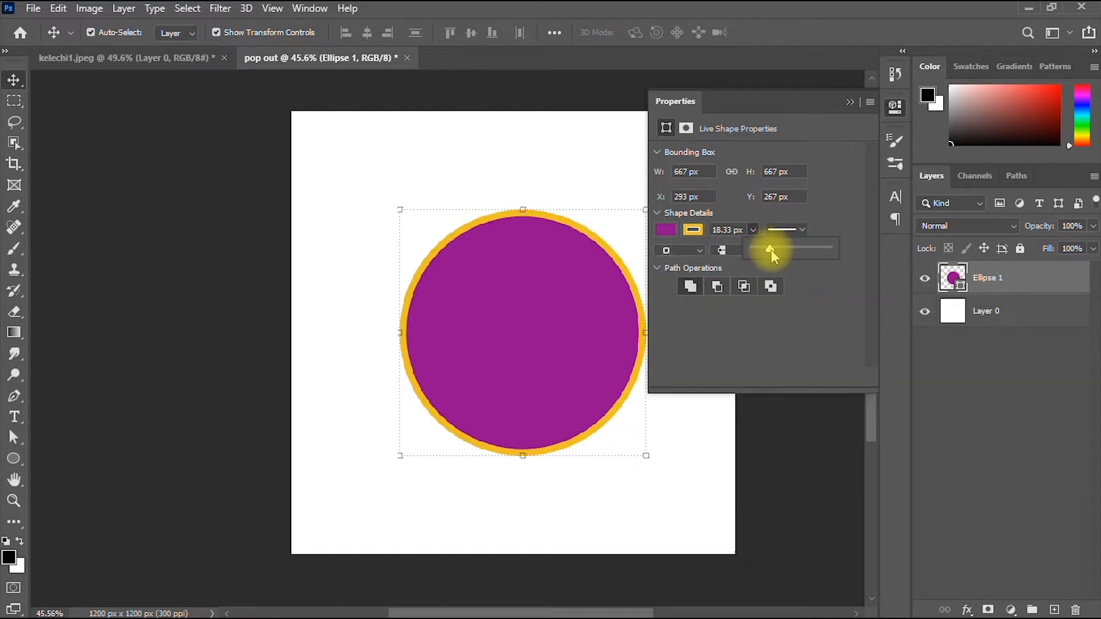
{"action": "left_click", "coordinate": [436, 179]}
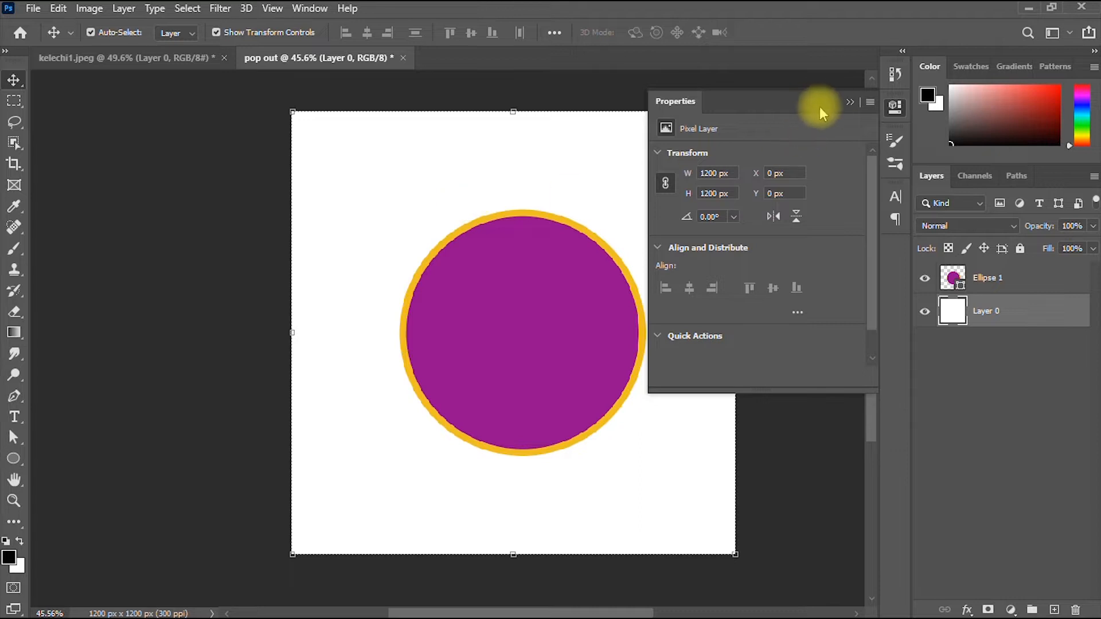
{"action": "left_click", "coordinate": [850, 101]}
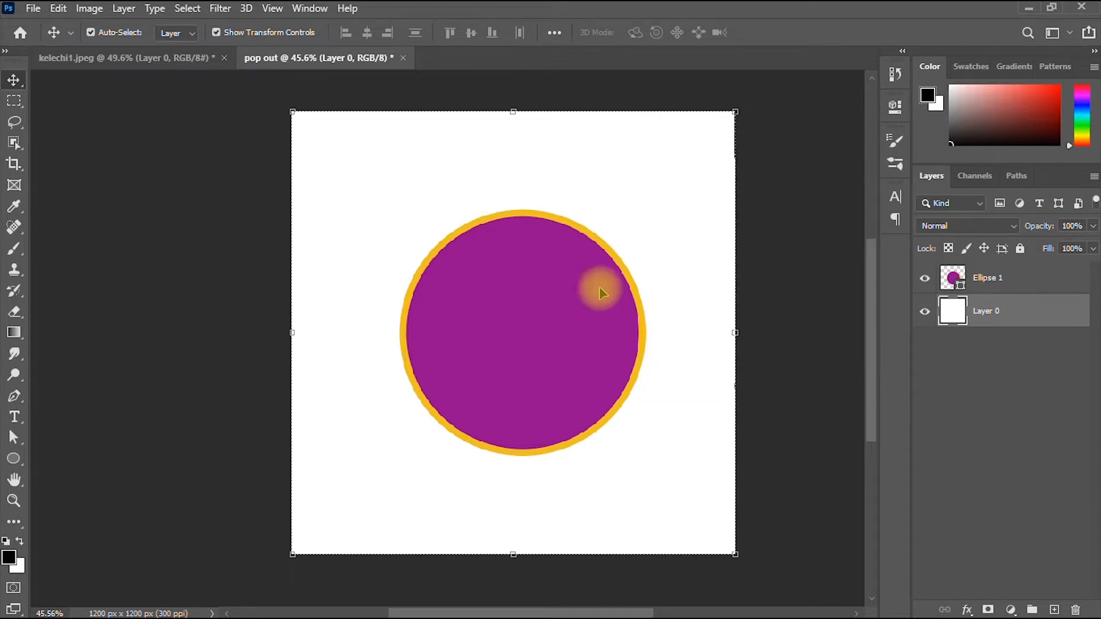
Switch to the portrait photo with the dark blue background and view the whole picture.
{"action": "left_click", "coordinate": [115, 60]}
{"action": "left_click_drag", "start_coordinate": [453, 321], "coordinate": [462, 323]}
{"action": "scroll", "coordinate": [460, 320], "scroll_direction": "up", "scroll_amount": 2}
{"action": "scroll", "coordinate": [458, 319], "scroll_direction": "down", "scroll_amount": 3}
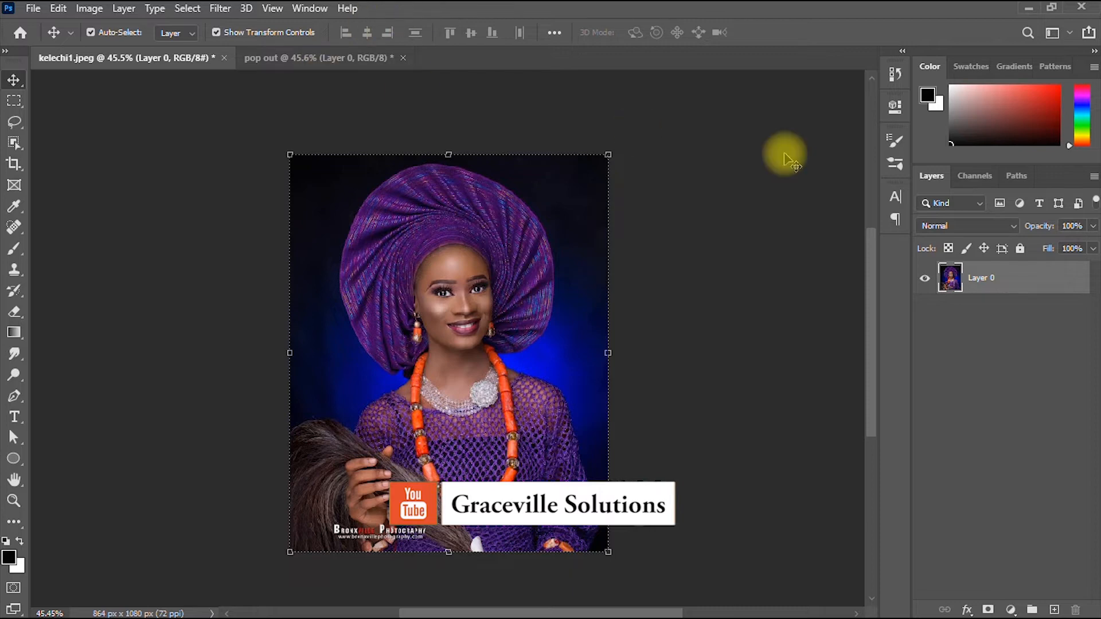
Show the properties of the portrait photo's layer and expand its Quick Actions.
{"action": "left_click", "coordinate": [311, 12]}
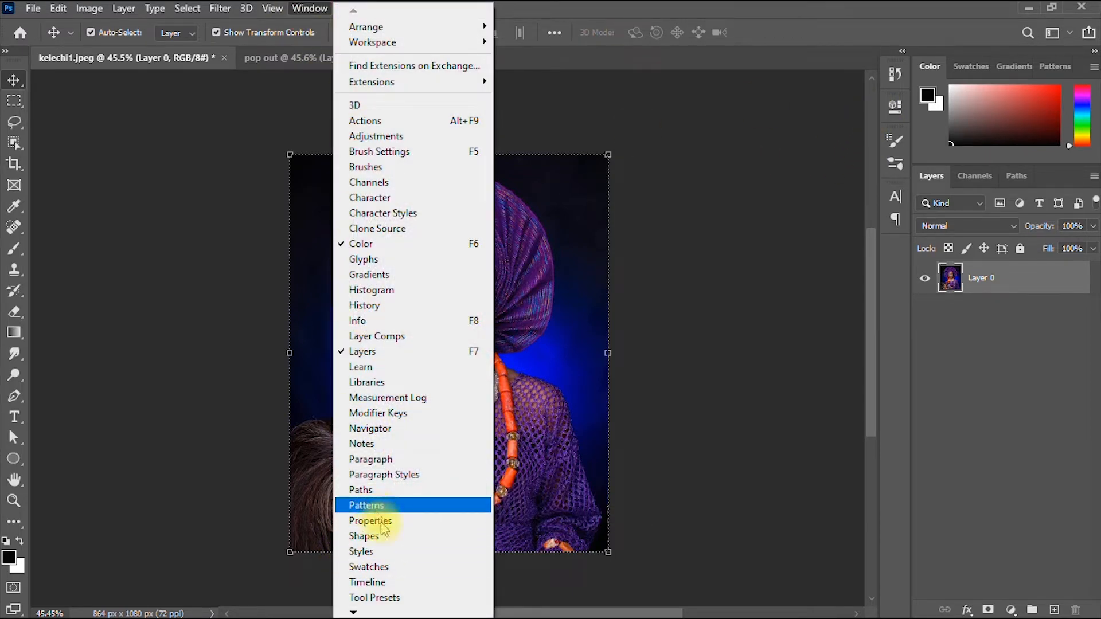
{"action": "left_click", "coordinate": [1034, 310]}
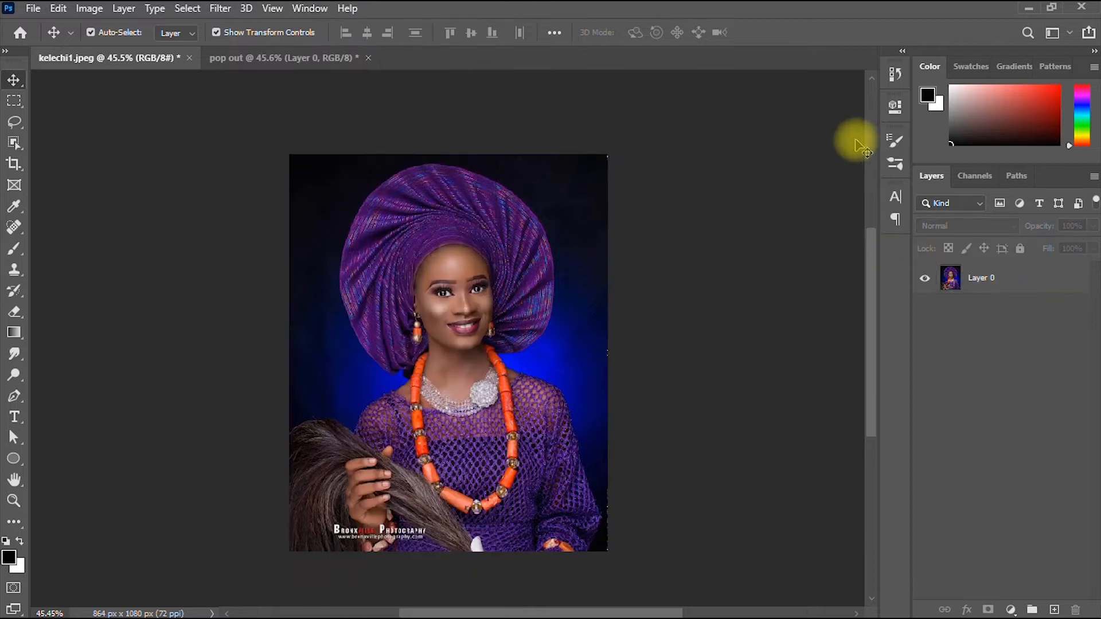
{"action": "left_click", "coordinate": [894, 107]}
{"action": "scroll", "coordinate": [863, 200], "scroll_direction": "down", "scroll_amount": 5}
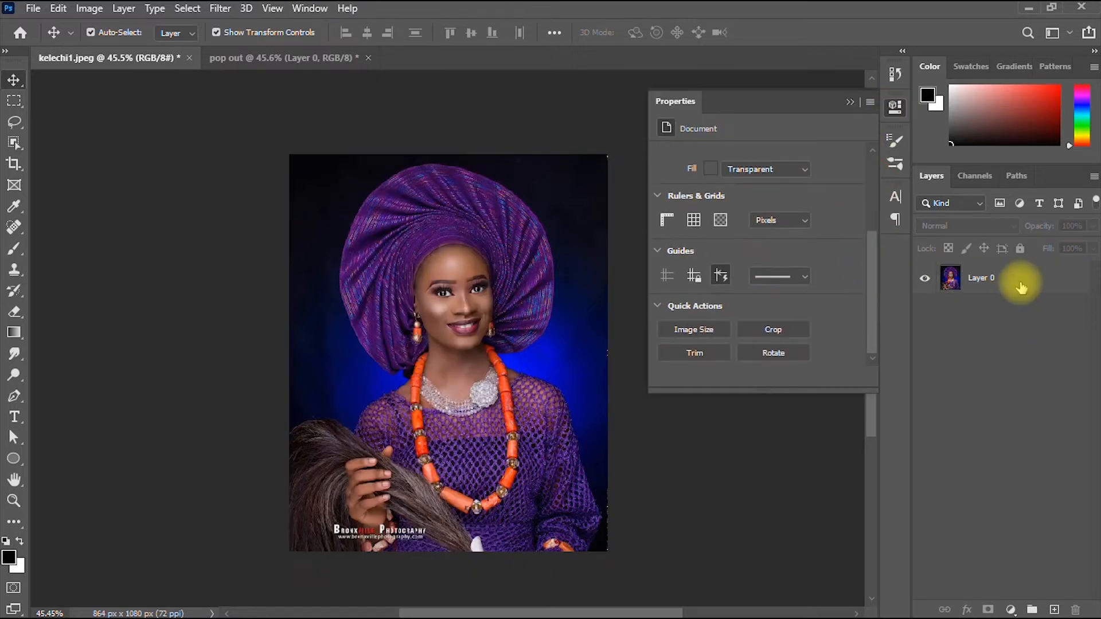
{"action": "left_click", "coordinate": [1071, 287]}
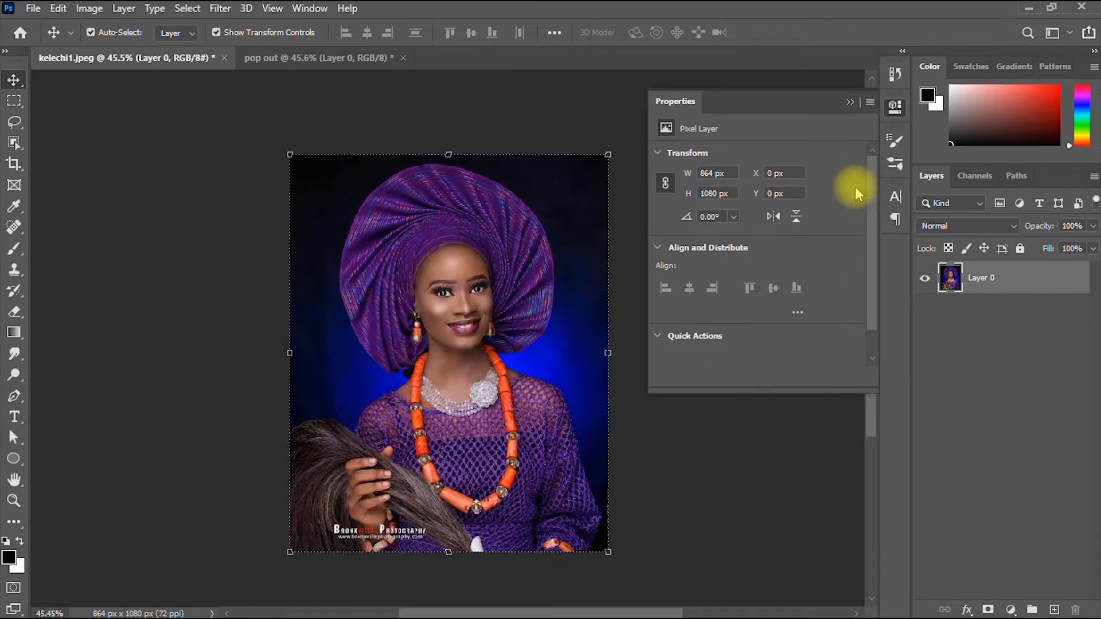
{"action": "scroll", "coordinate": [874, 239], "scroll_direction": "down", "scroll_amount": 1}
{"action": "left_click", "coordinate": [657, 308]}
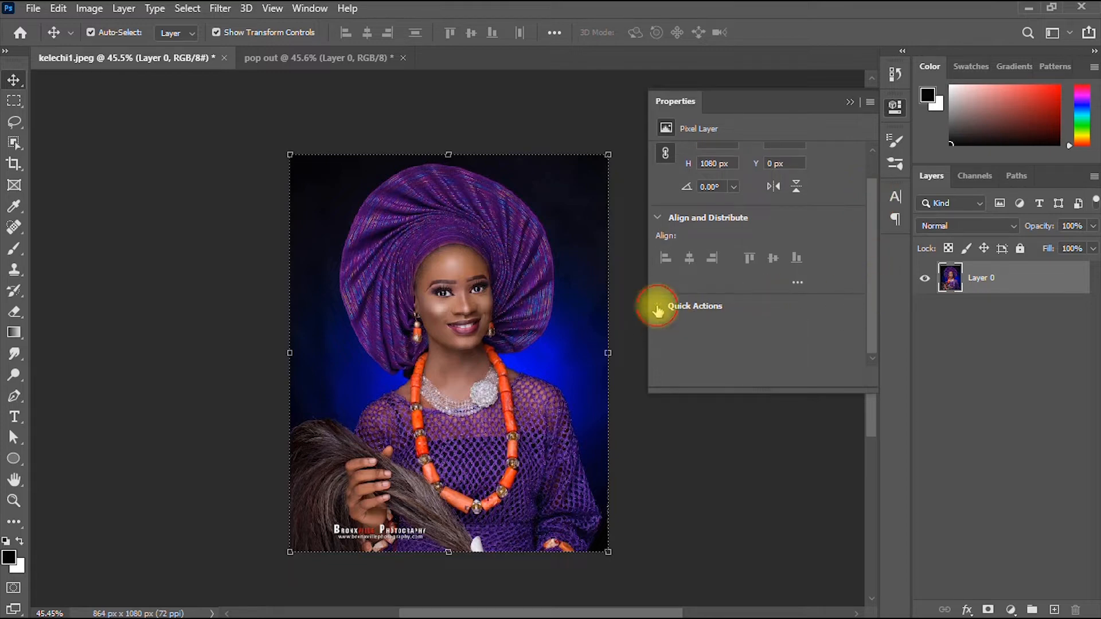
{"action": "left_click", "coordinate": [658, 308]}
{"action": "left_click", "coordinate": [751, 329]}
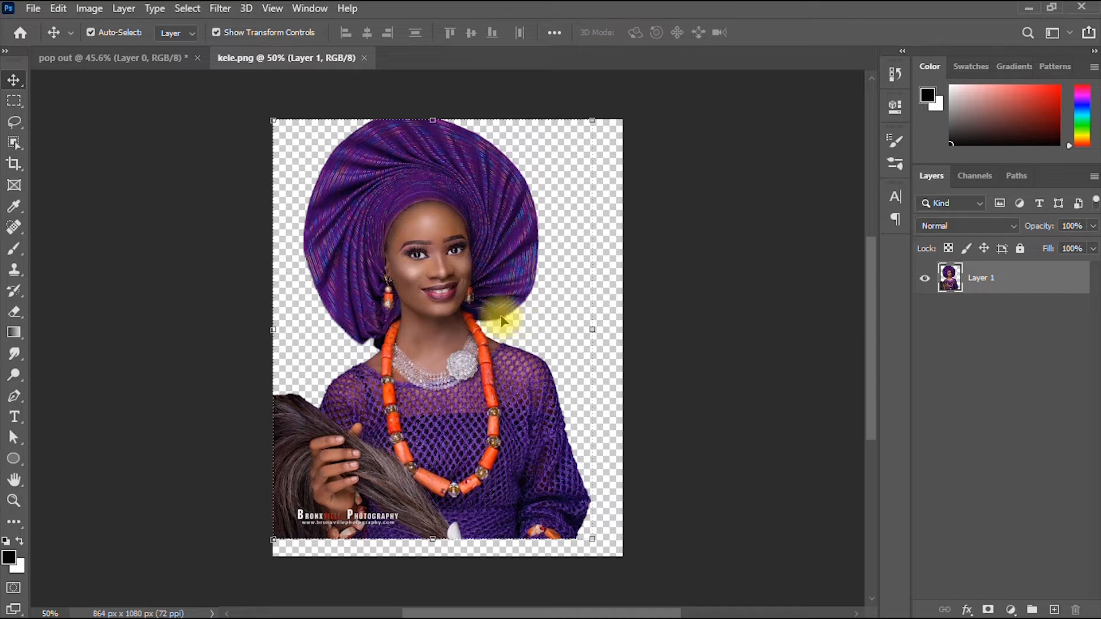
Copy the cut-out portrait from kele.png into the pop out document and stack its layer directly above Ellipse 1.
{"action": "mouse_move", "coordinate": [503, 319]}
{"action": "left_mouse_down"}
{"action": "mouse_move", "coordinate": [491, 310]}
{"action": "mouse_move", "coordinate": [518, 320]}
{"action": "left_mouse_up"}
{"action": "left_click_drag", "start_coordinate": [491, 430], "coordinate": [560, 332]}
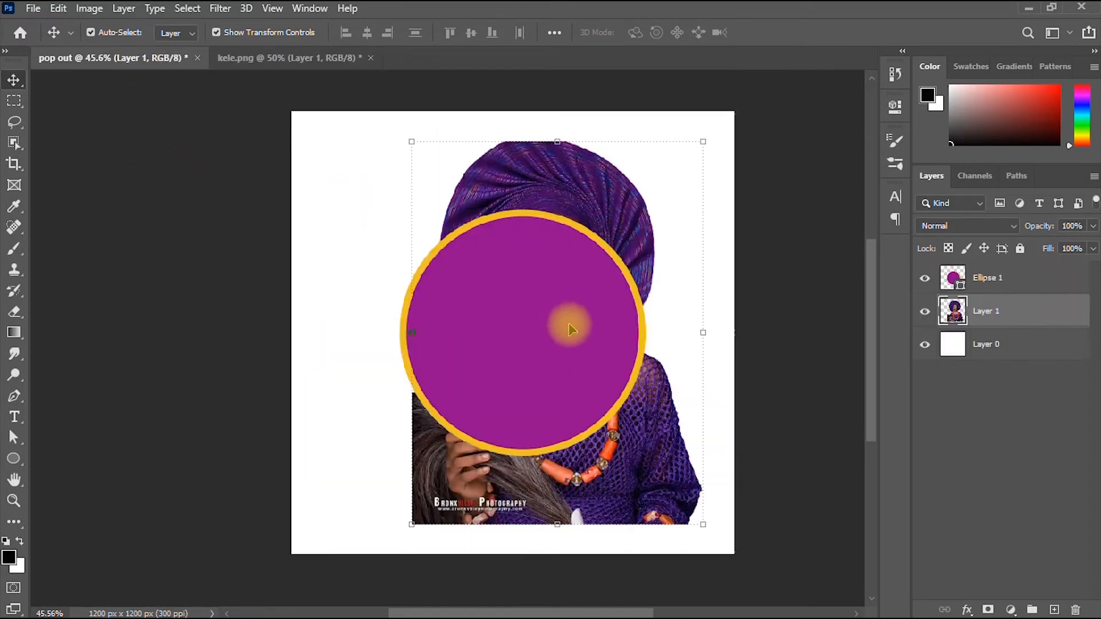
{"action": "left_click_drag", "start_coordinate": [1017, 315], "coordinate": [1017, 270]}
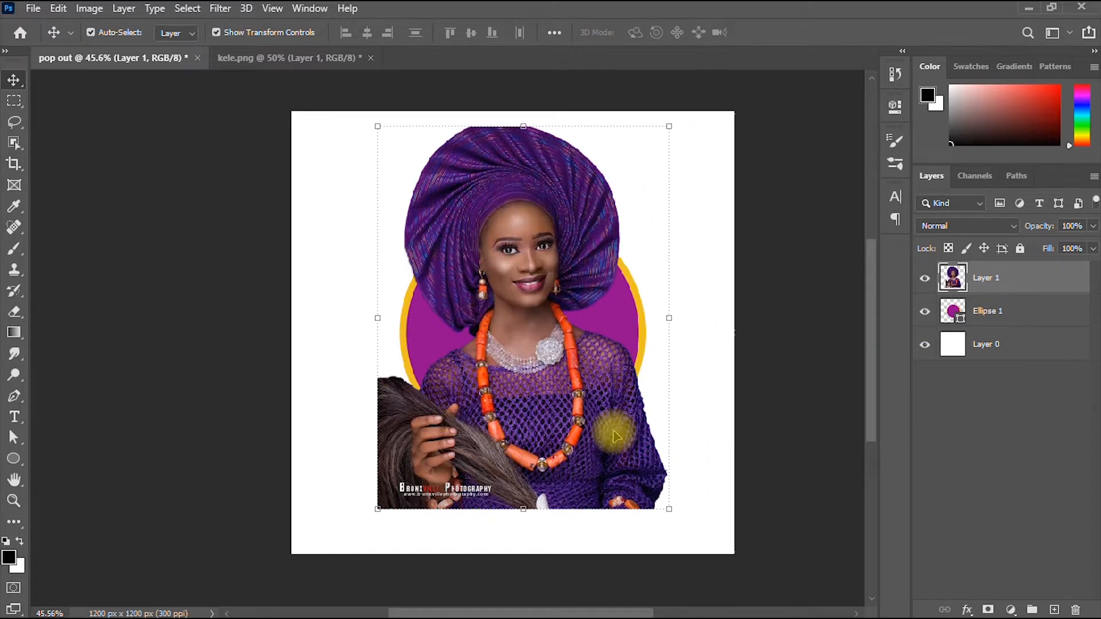
{"action": "left_click_drag", "start_coordinate": [565, 155], "coordinate": [576, 162]}
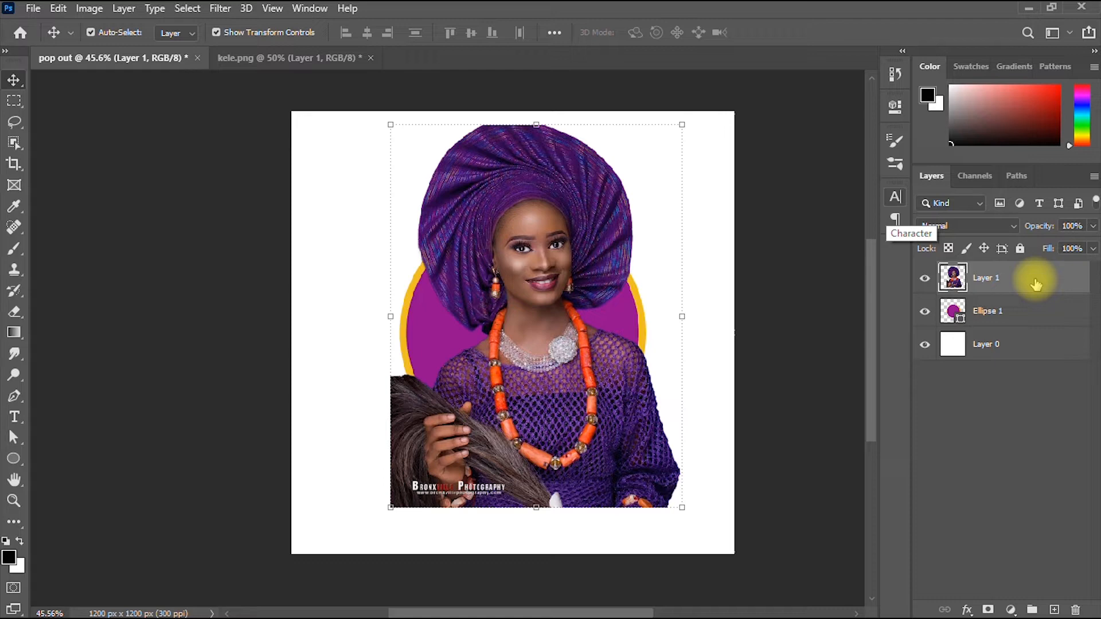
{"action": "left_click_drag", "start_coordinate": [1036, 282], "coordinate": [1048, 326]}
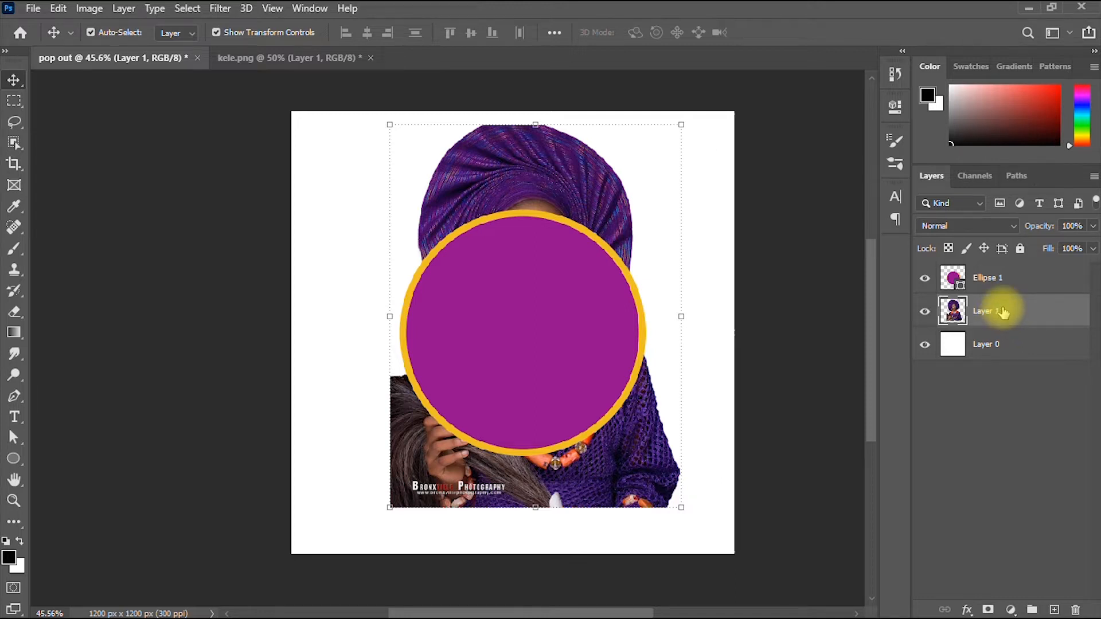
{"action": "left_click_drag", "start_coordinate": [1002, 312], "coordinate": [987, 272]}
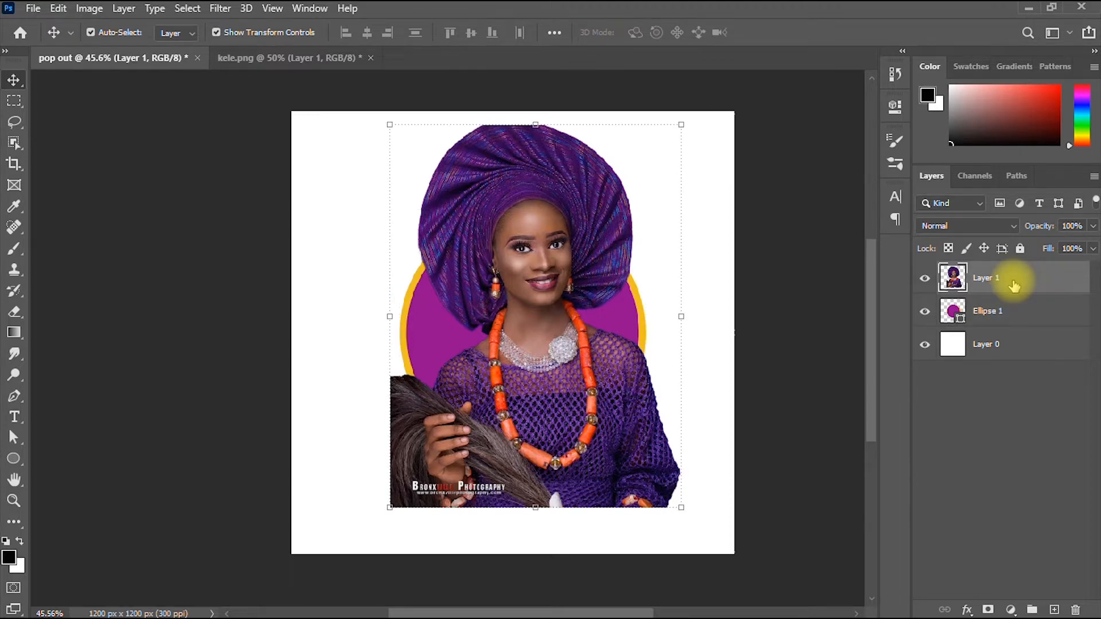
Clip the portrait layer to the circle with a clipping mask and centre the portrait horizontally over it.
{"action": "right_click", "coordinate": [1032, 280]}
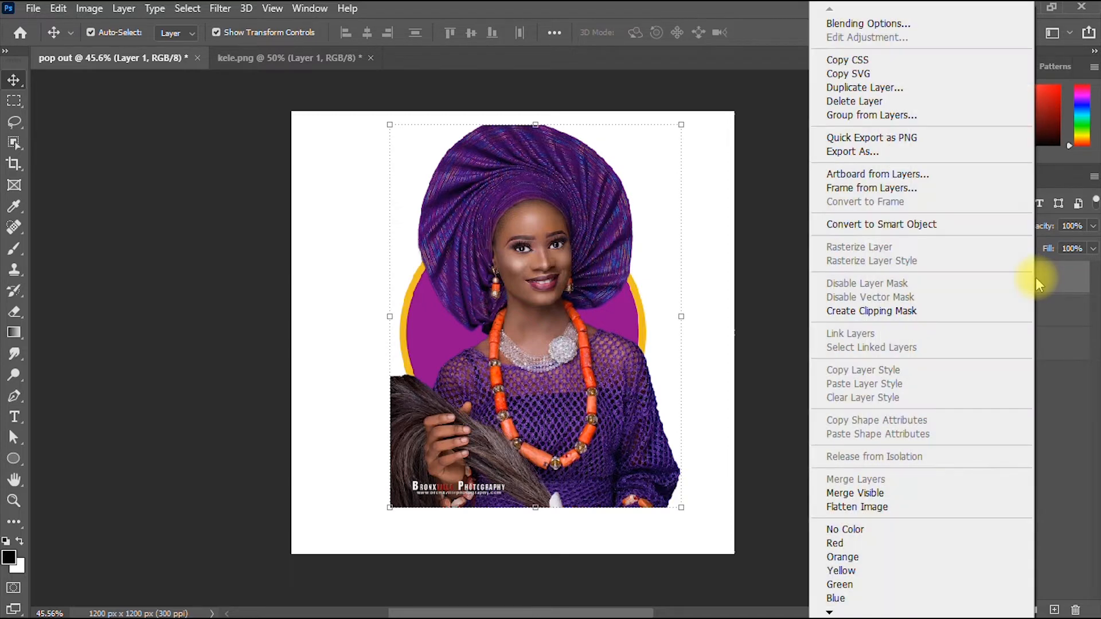
{"action": "left_click", "coordinate": [905, 314]}
{"action": "left_click_drag", "start_coordinate": [546, 342], "coordinate": [532, 343]}
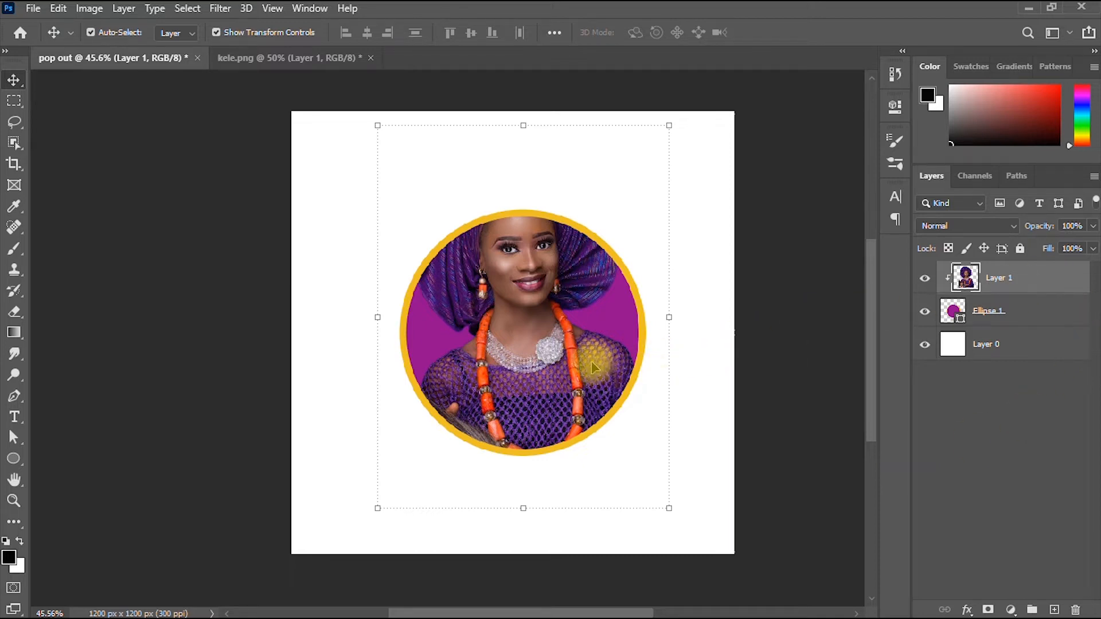
Duplicate the clipped portrait layer and add a layer mask to the unclipped copy.
{"action": "key", "text": "ctrl+j"}
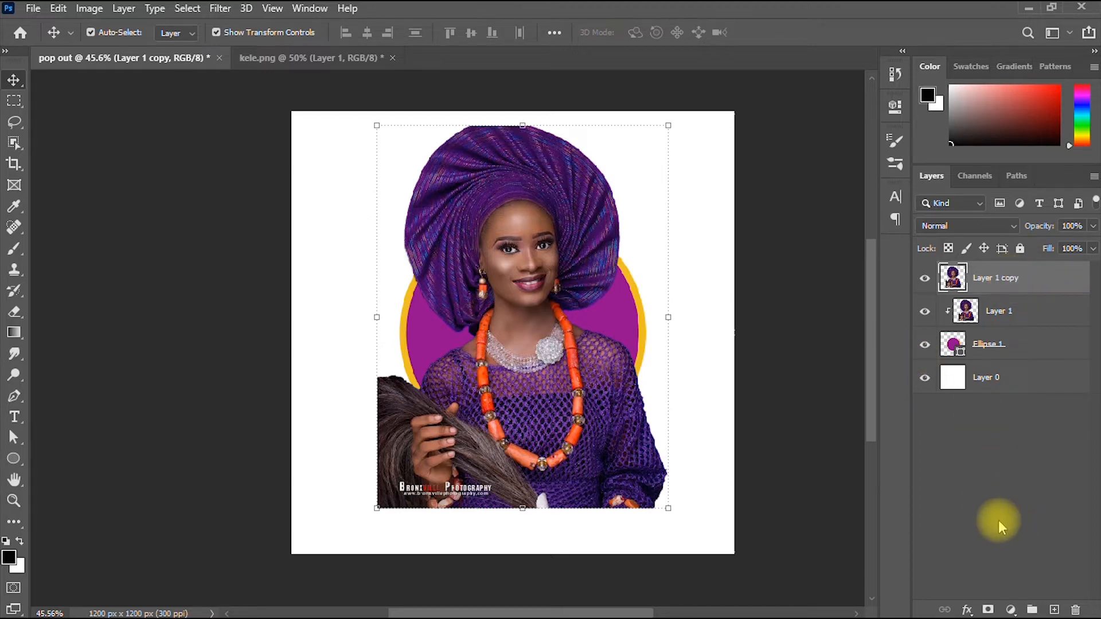
{"action": "left_click", "coordinate": [988, 610]}
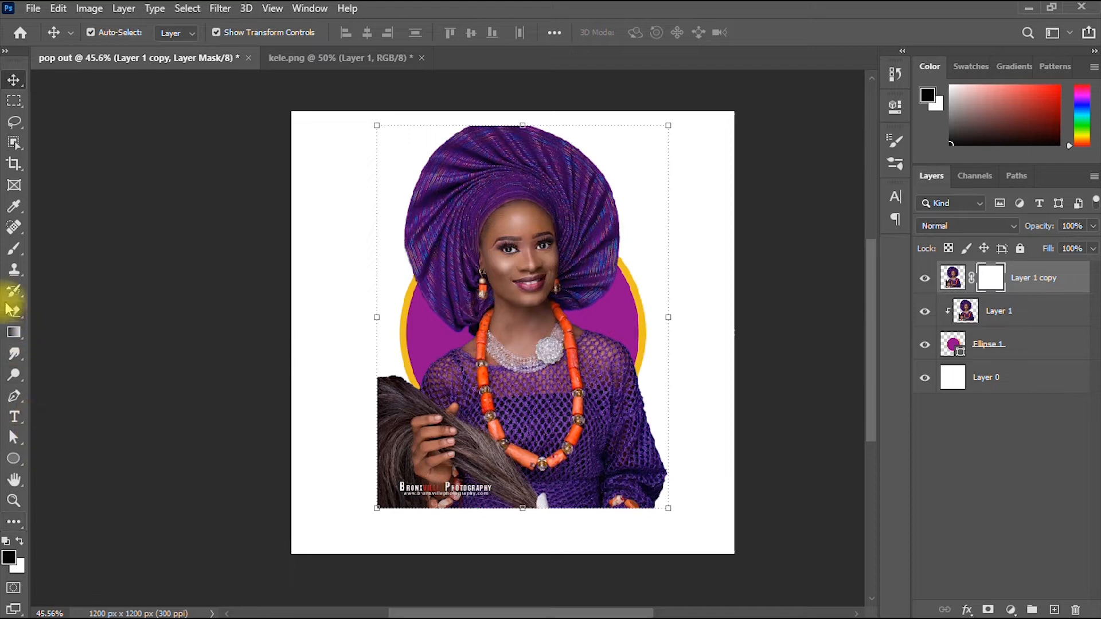
Choose the Brush tool with a soft round tip at 495 px and about 6% hardness.
{"action": "left_click", "coordinate": [14, 251]}
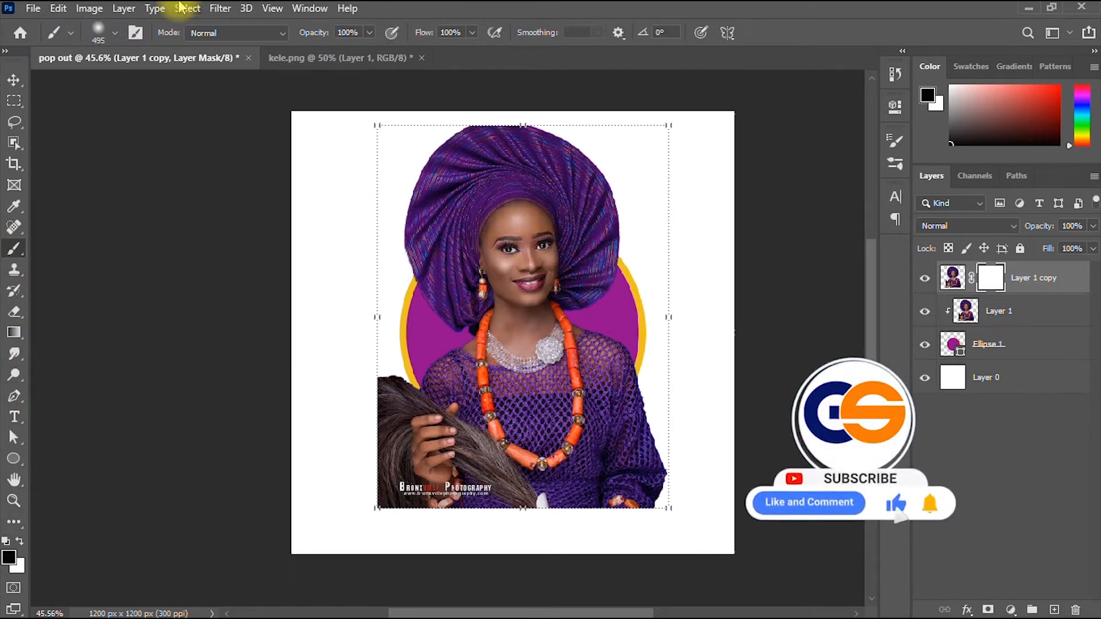
{"action": "left_click", "coordinate": [114, 33]}
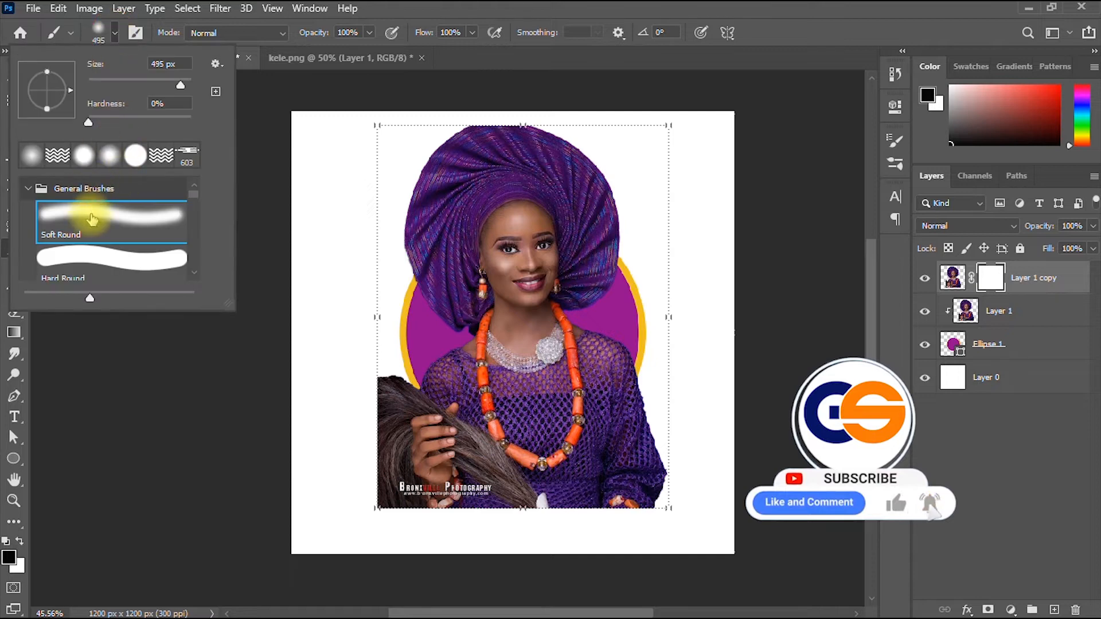
{"action": "left_click", "coordinate": [31, 157]}
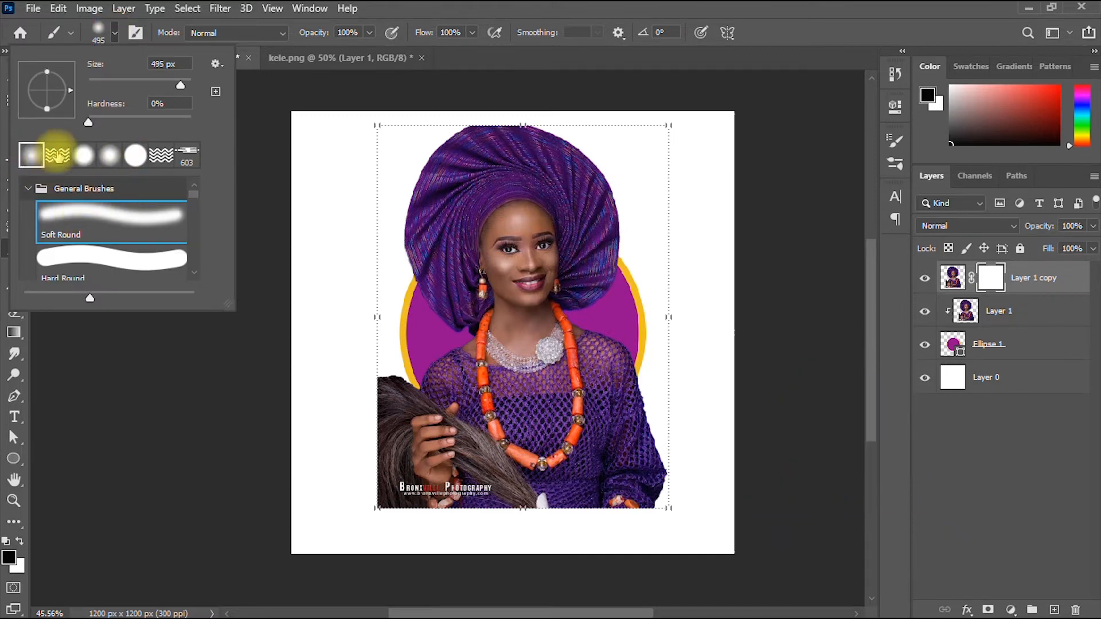
{"action": "mouse_move", "coordinate": [88, 122]}
{"action": "left_mouse_down"}
{"action": "mouse_move", "coordinate": [125, 127]}
{"action": "mouse_move", "coordinate": [90, 122]}
{"action": "left_mouse_up"}
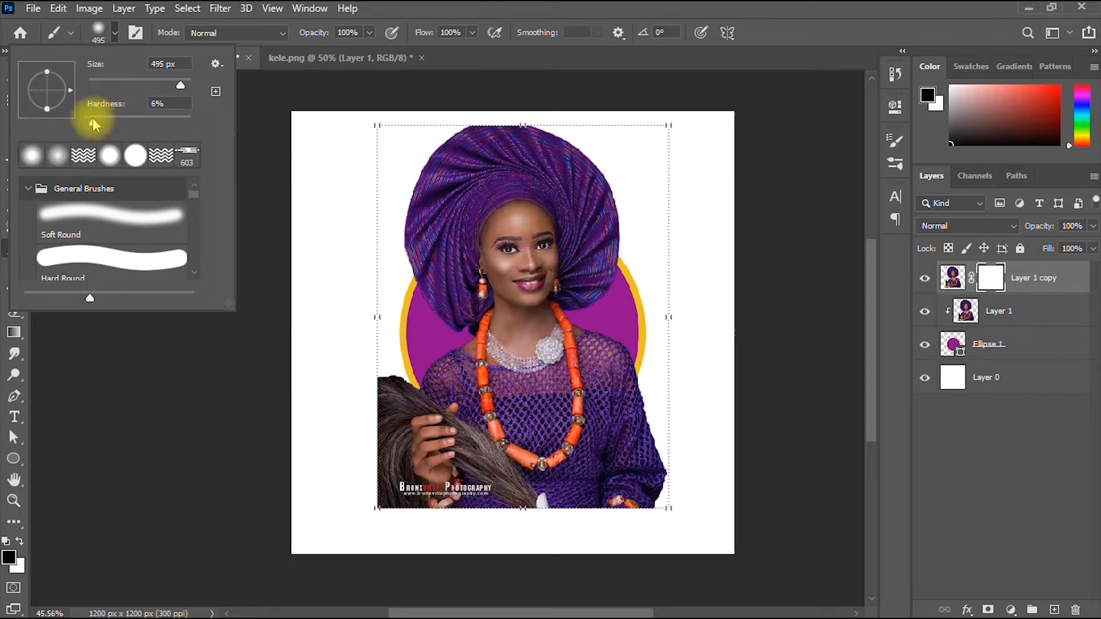
{"action": "left_click", "coordinate": [245, 229]}
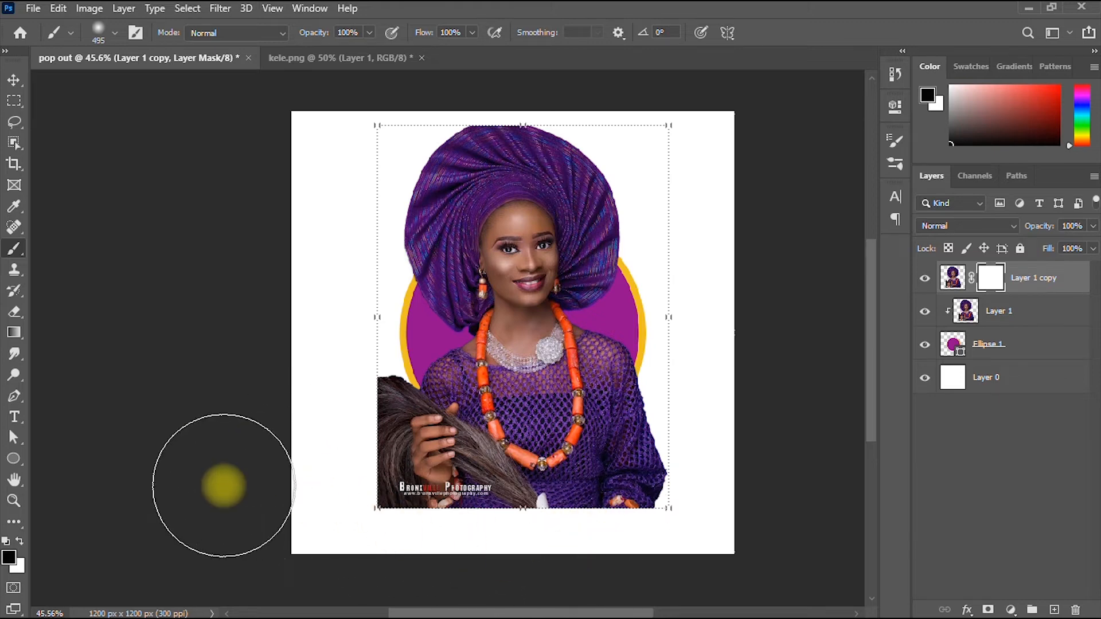
Confirm black (#000000) as the foreground colour and paint the Layer 1 copy mask to hide the portrait below and beside the circle.
{"action": "left_click", "coordinate": [10, 559]}
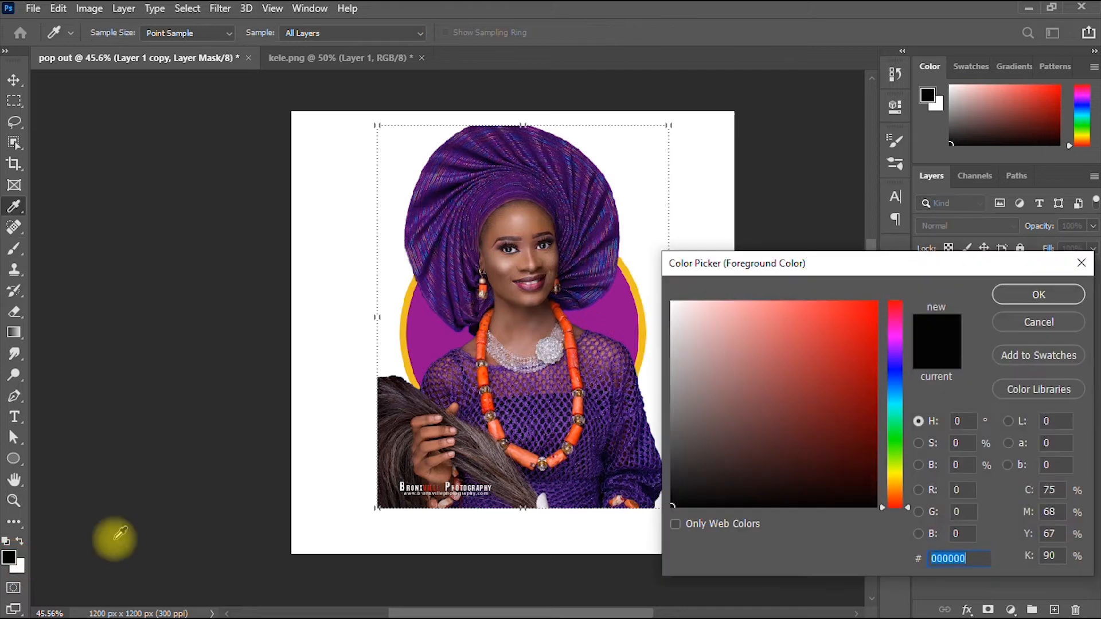
{"action": "left_click", "coordinate": [1053, 301]}
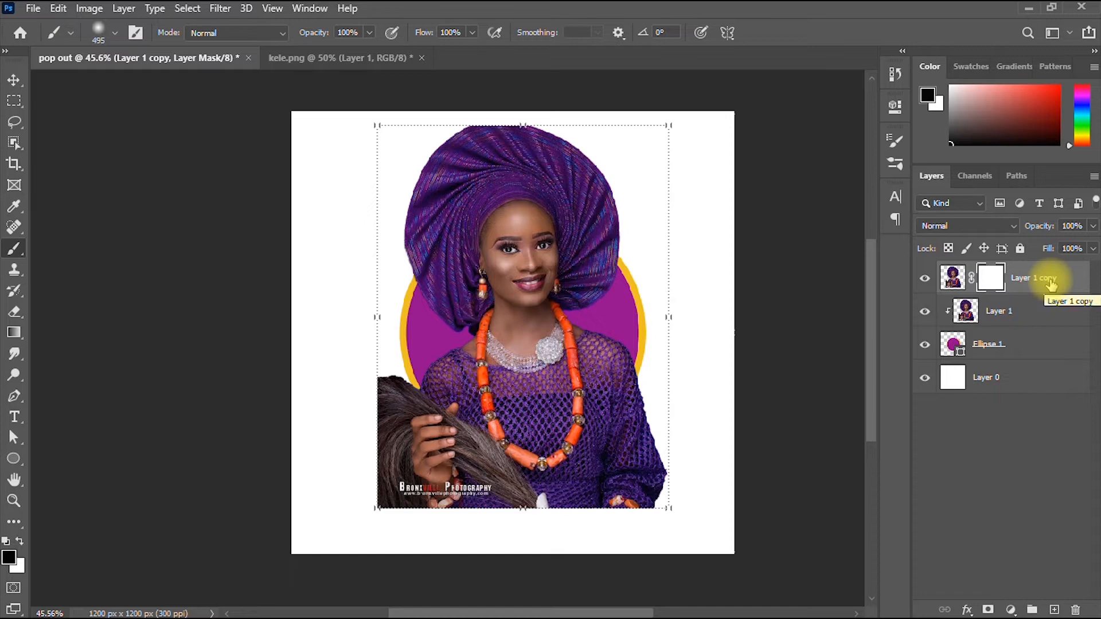
{"action": "mouse_move", "coordinate": [490, 519]}
{"action": "left_mouse_down"}
{"action": "mouse_move", "coordinate": [402, 487]}
{"action": "mouse_move", "coordinate": [344, 407]}
{"action": "mouse_move", "coordinate": [372, 471]}
{"action": "mouse_move", "coordinate": [397, 484]}
{"action": "mouse_move", "coordinate": [339, 378]}
{"action": "mouse_move", "coordinate": [329, 321]}
{"action": "mouse_move", "coordinate": [379, 402]}
{"action": "mouse_move", "coordinate": [479, 499]}
{"action": "mouse_move", "coordinate": [551, 539]}
{"action": "mouse_move", "coordinate": [644, 513]}
{"action": "mouse_move", "coordinate": [708, 445]}
{"action": "mouse_move", "coordinate": [747, 368]}
{"action": "mouse_move", "coordinate": [711, 393]}
{"action": "mouse_move", "coordinate": [652, 484]}
{"action": "mouse_move", "coordinate": [600, 522]}
{"action": "mouse_move", "coordinate": [444, 506]}
{"action": "mouse_move", "coordinate": [685, 501]}
{"action": "mouse_move", "coordinate": [750, 405]}
{"action": "mouse_move", "coordinate": [679, 408]}
{"action": "mouse_move", "coordinate": [510, 494]}
{"action": "mouse_move", "coordinate": [425, 452]}
{"action": "mouse_move", "coordinate": [392, 390]}
{"action": "mouse_move", "coordinate": [353, 512]}
{"action": "mouse_move", "coordinate": [324, 425]}
{"action": "mouse_move", "coordinate": [406, 530]}
{"action": "mouse_move", "coordinate": [598, 585]}
{"action": "mouse_move", "coordinate": [713, 450]}
{"action": "mouse_move", "coordinate": [779, 332]}
{"action": "mouse_move", "coordinate": [764, 235]}
{"action": "left_mouse_up"}
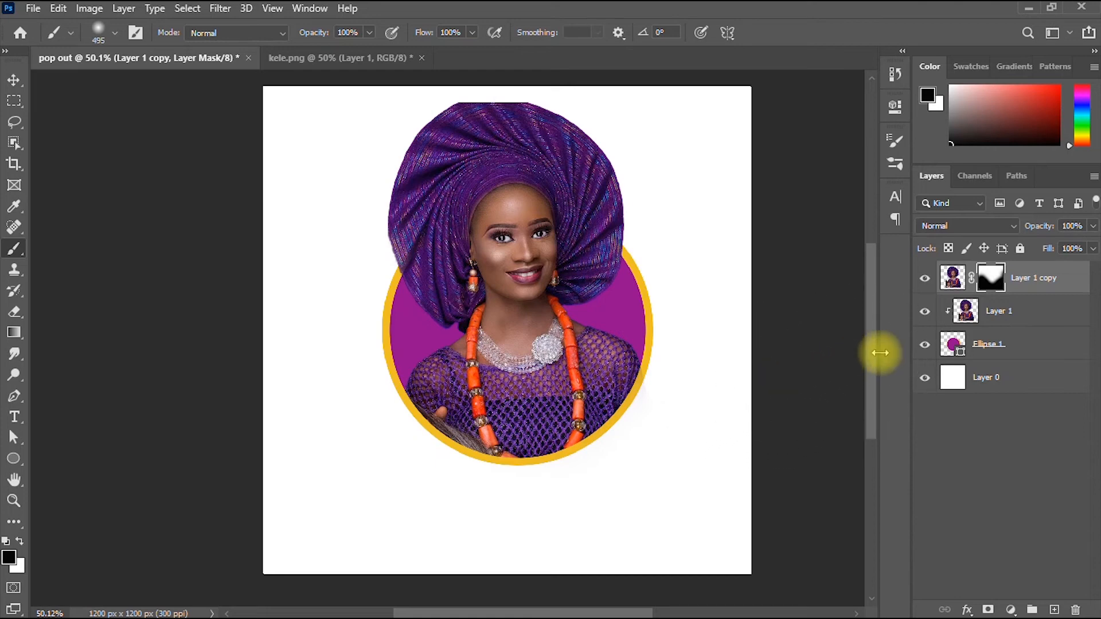
Switch to the PIC1.jpg document with the beige lattice background.
{"action": "key", "text": "super"}
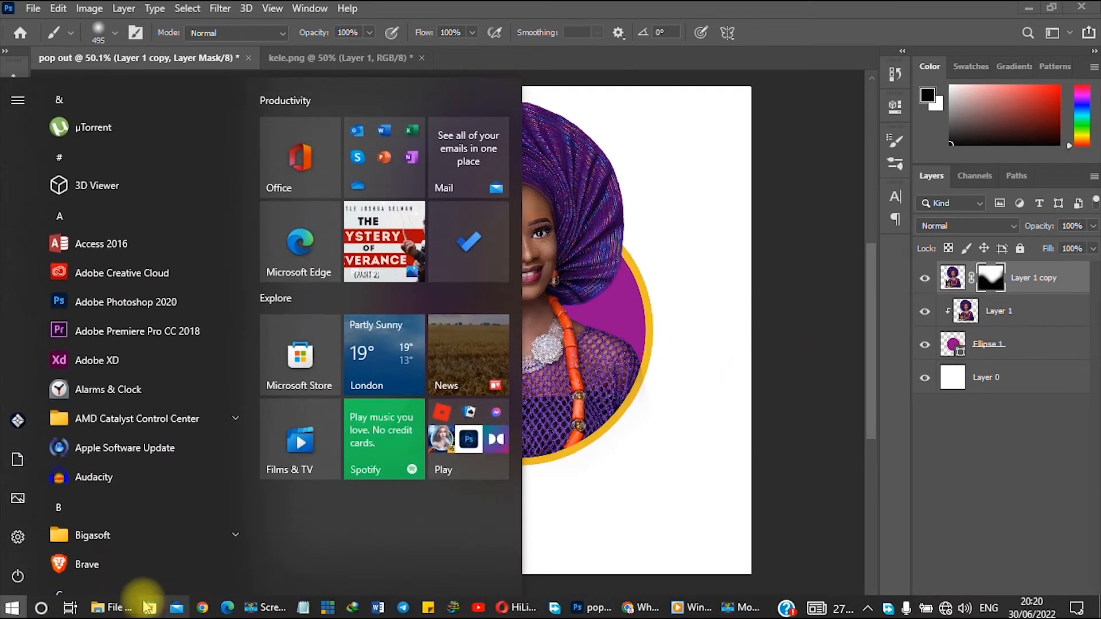
{"action": "mouse_move", "coordinate": [123, 613]}
{"action": "left_click", "coordinate": [248, 559]}
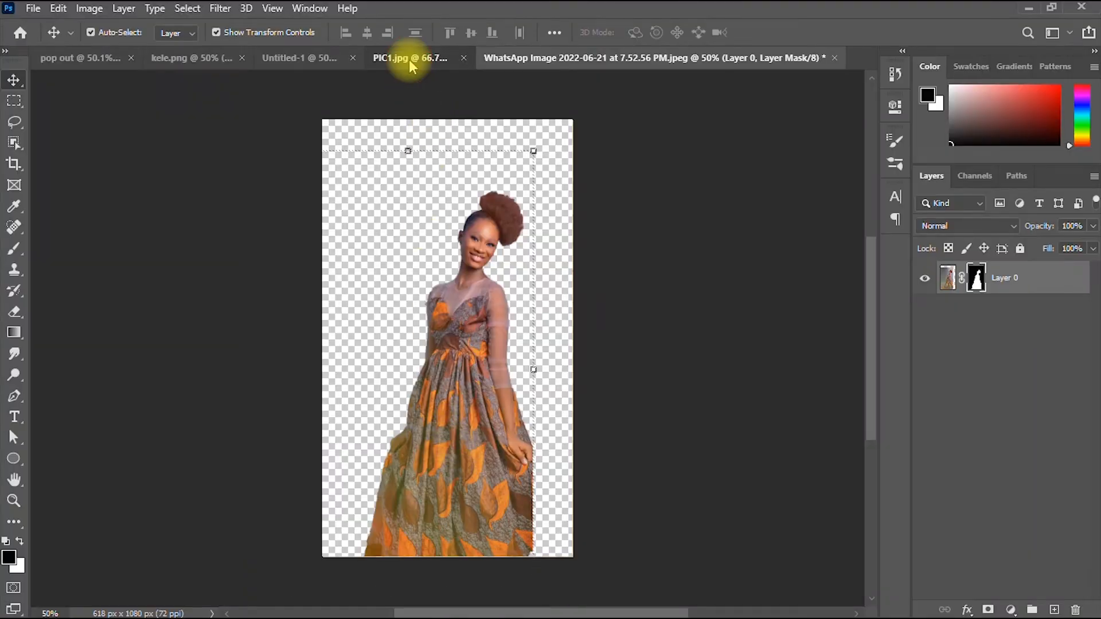
{"action": "left_click", "coordinate": [409, 60]}
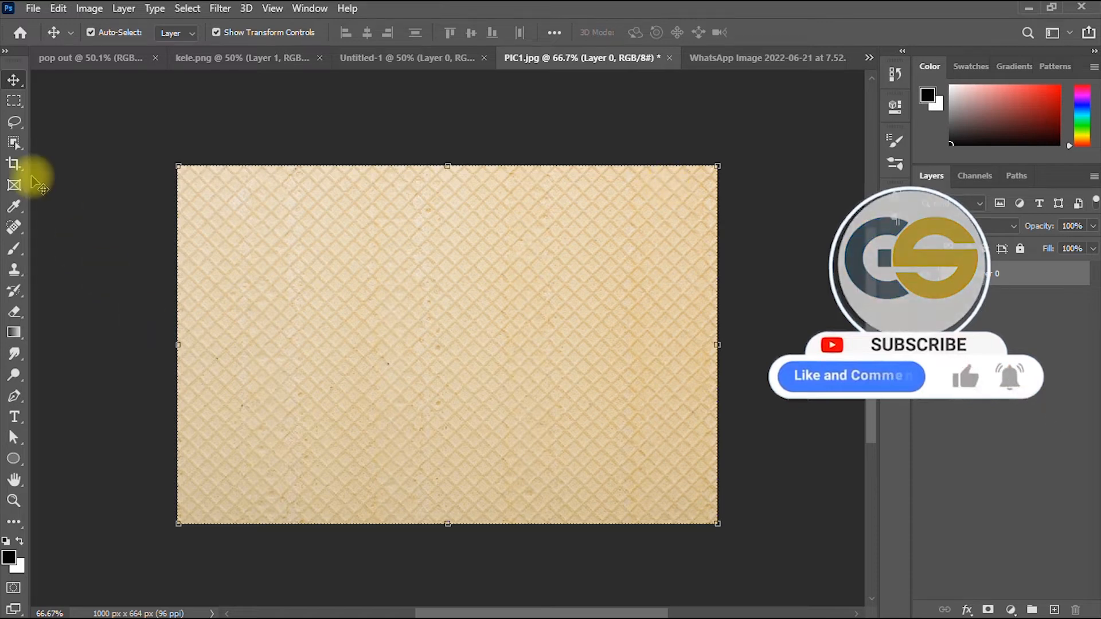
Draw a circle about 442 px in diameter with the Ellipse tool near the middle of the beige background.
{"action": "left_click", "coordinate": [12, 460]}
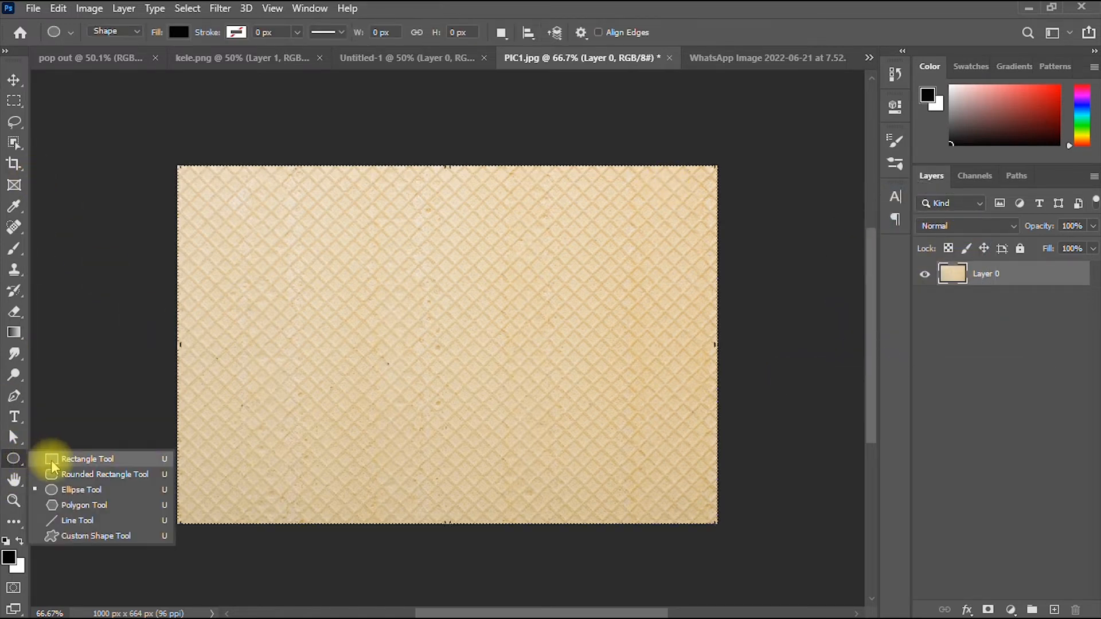
{"action": "left_click", "coordinate": [63, 490]}
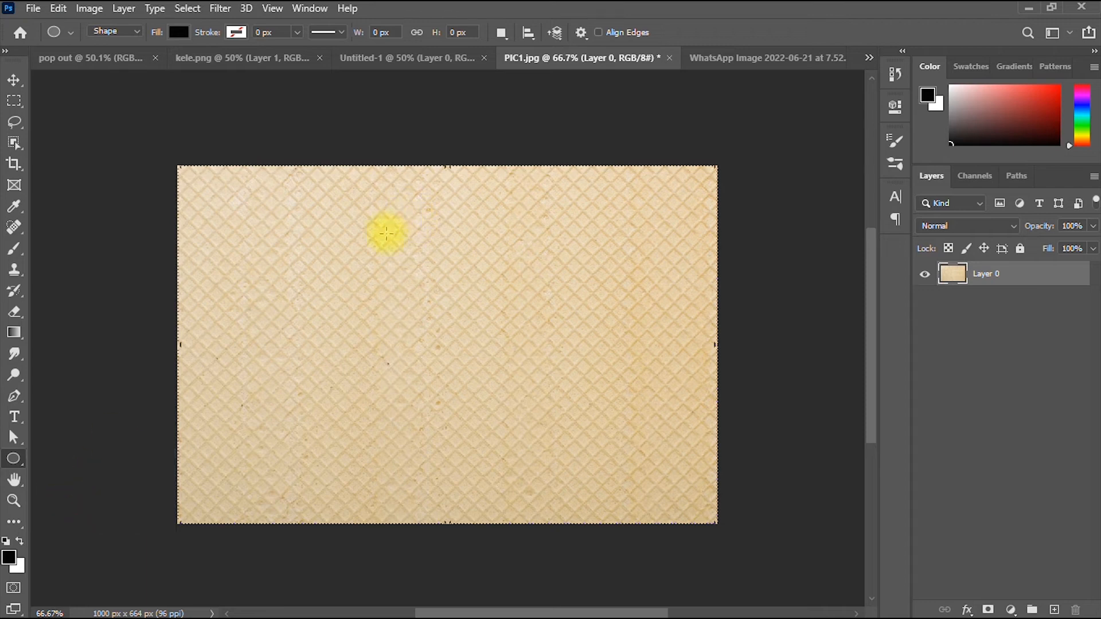
{"action": "left_click_drag", "start_coordinate": [358, 229], "coordinate": [626, 463]}
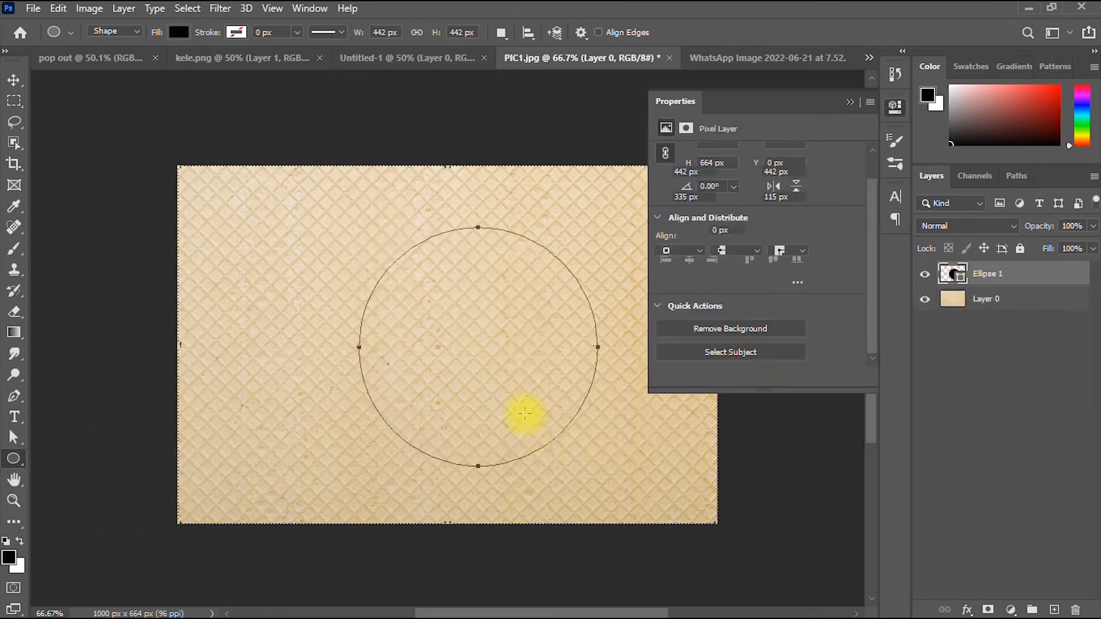
Fill the circle with a dark brown, about #5a210b.
{"action": "left_click", "coordinate": [665, 228]}
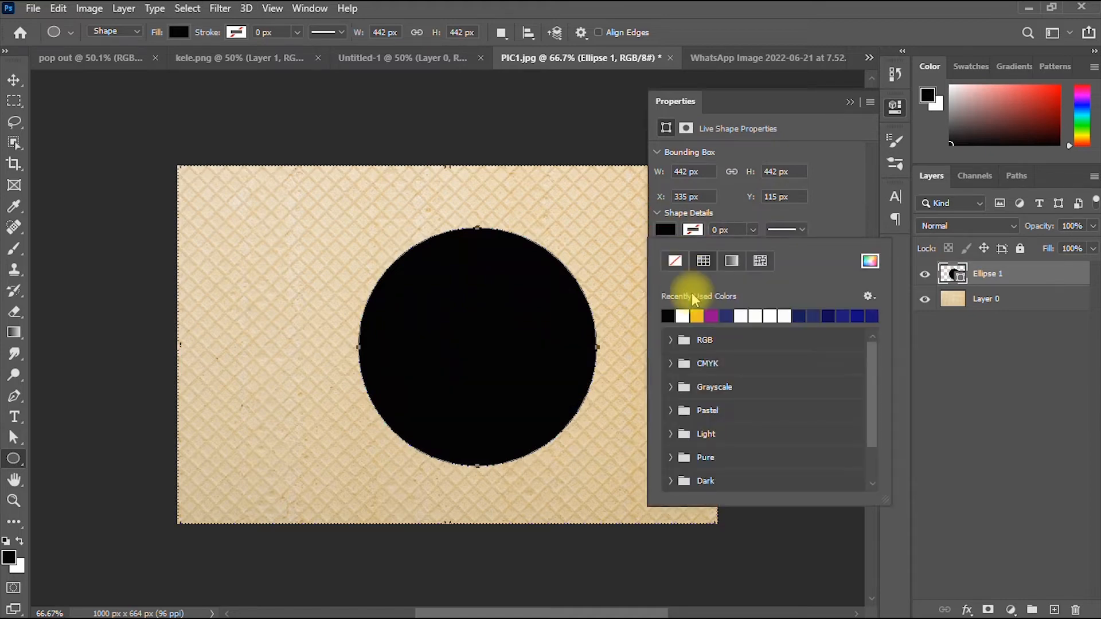
{"action": "left_click", "coordinate": [729, 315]}
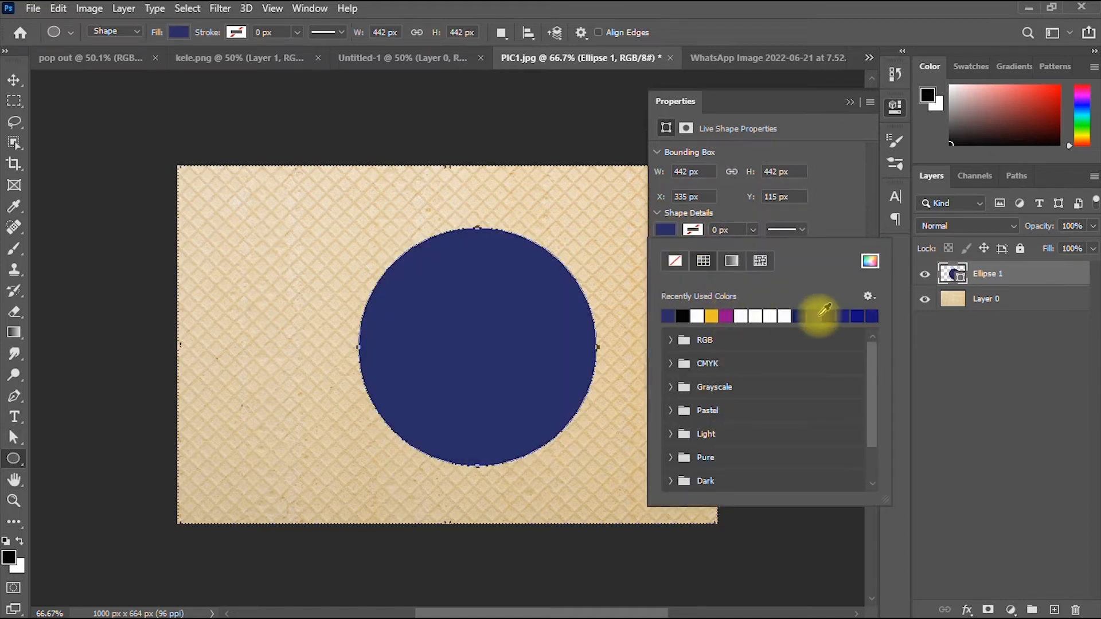
{"action": "left_click", "coordinate": [870, 260]}
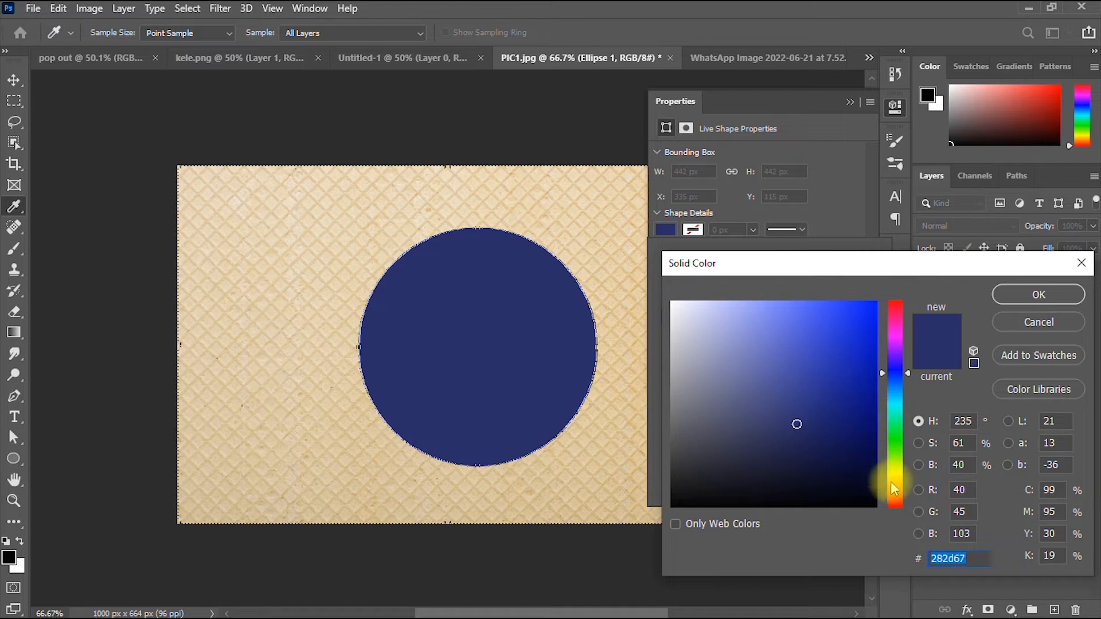
{"action": "left_click_drag", "start_coordinate": [894, 487], "coordinate": [896, 502]}
{"action": "left_click", "coordinate": [848, 440]}
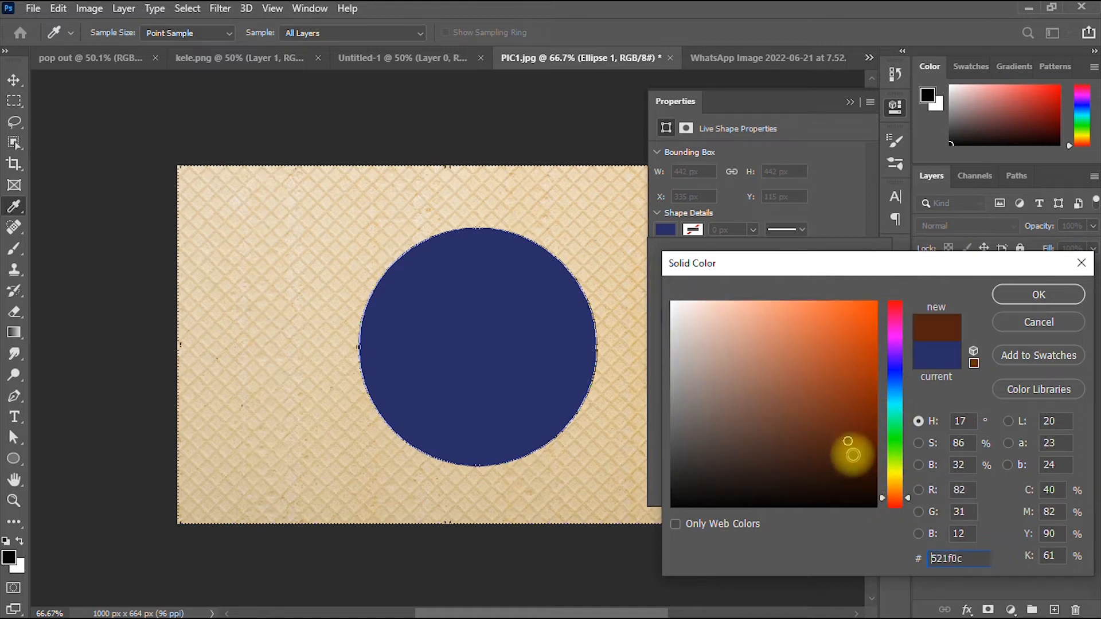
{"action": "left_click_drag", "start_coordinate": [851, 442], "coordinate": [855, 433]}
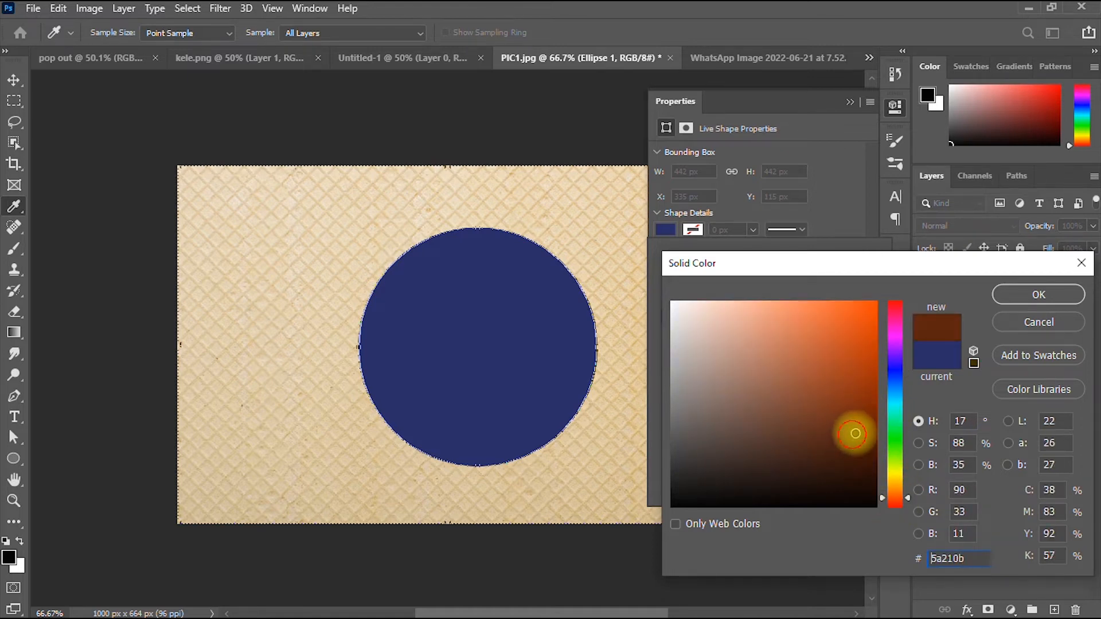
{"action": "left_click", "coordinate": [1035, 295]}
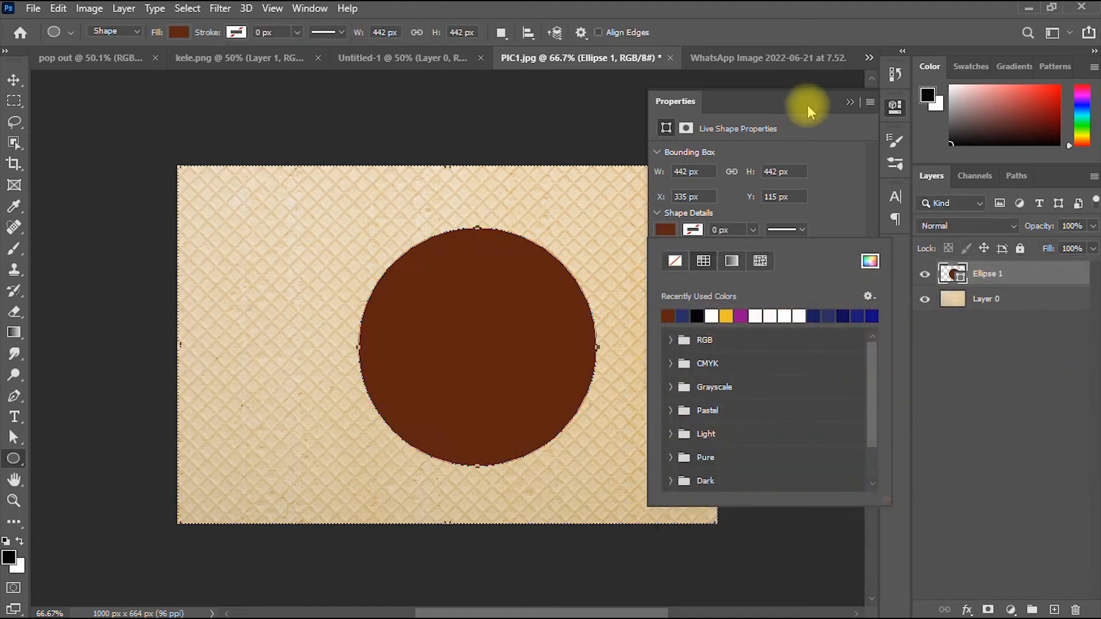
Give the brown circle a yellow stroke about 12.49 px wide.
{"action": "left_click", "coordinate": [697, 231]}
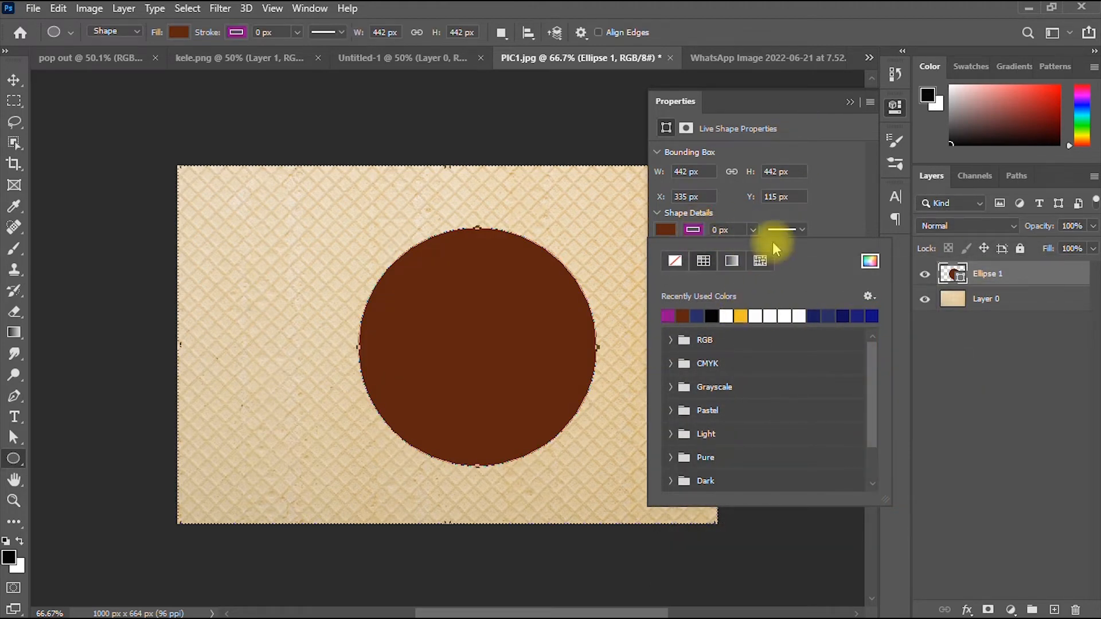
{"action": "left_click", "coordinate": [756, 230]}
{"action": "left_click_drag", "start_coordinate": [757, 249], "coordinate": [775, 247]}
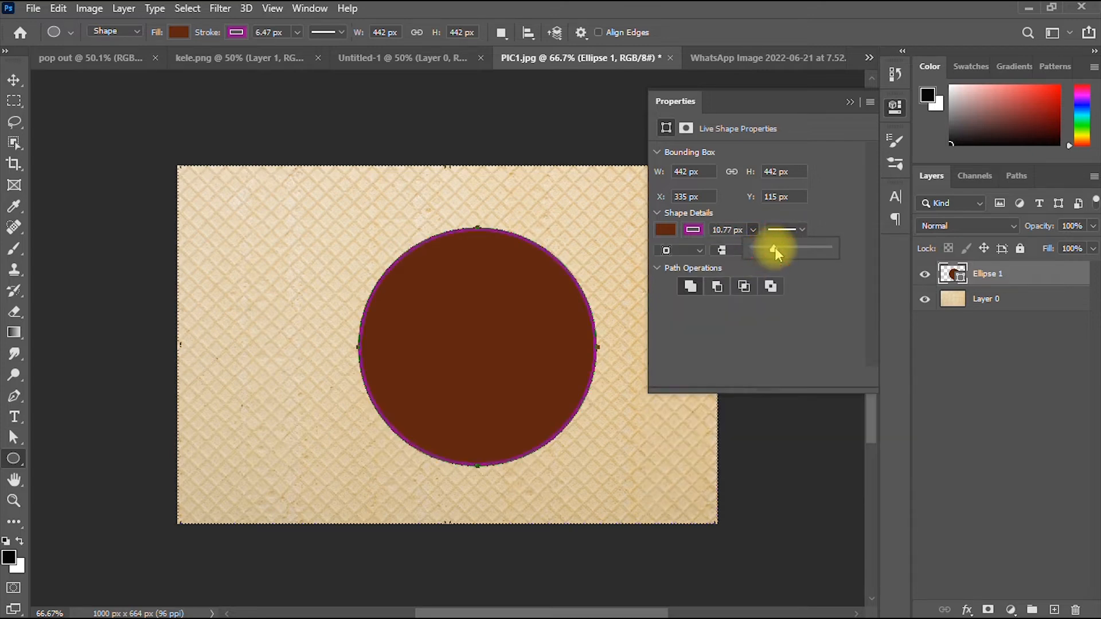
{"action": "left_click", "coordinate": [694, 230]}
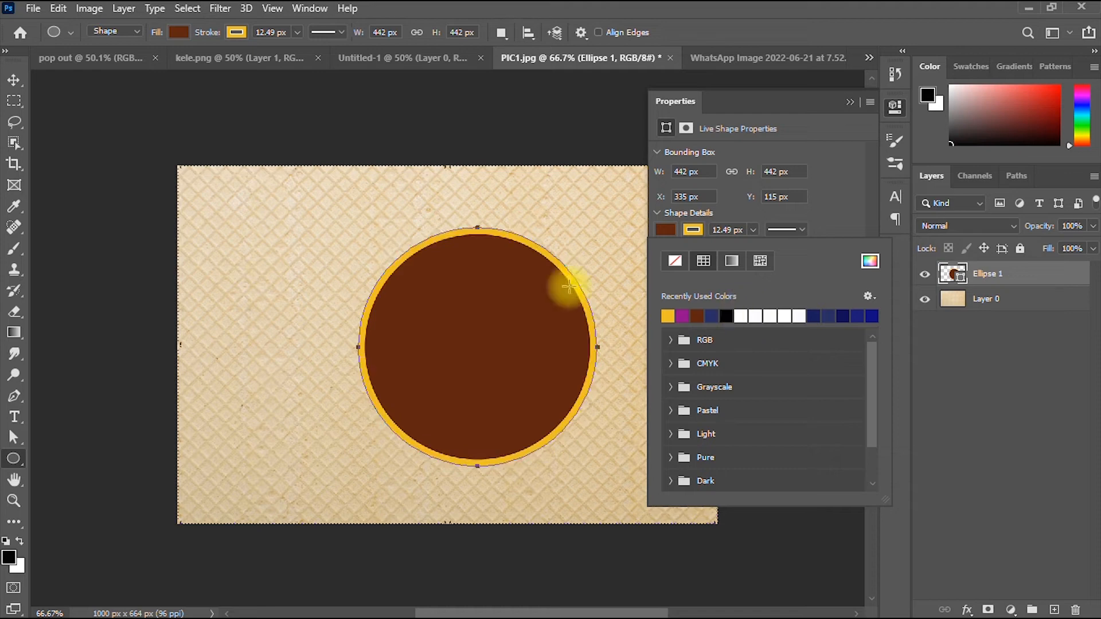
Move the circle to the horizontal centre of the background and collapse its properties.
{"action": "left_click", "coordinate": [12, 81]}
{"action": "left_click_drag", "start_coordinate": [422, 297], "coordinate": [392, 296]}
{"action": "left_click", "coordinate": [849, 102]}
Copy the masked cut-out of the woman from the WhatsApp image into PIC1.jpg and place her over the circle.
{"action": "left_click", "coordinate": [754, 59]}
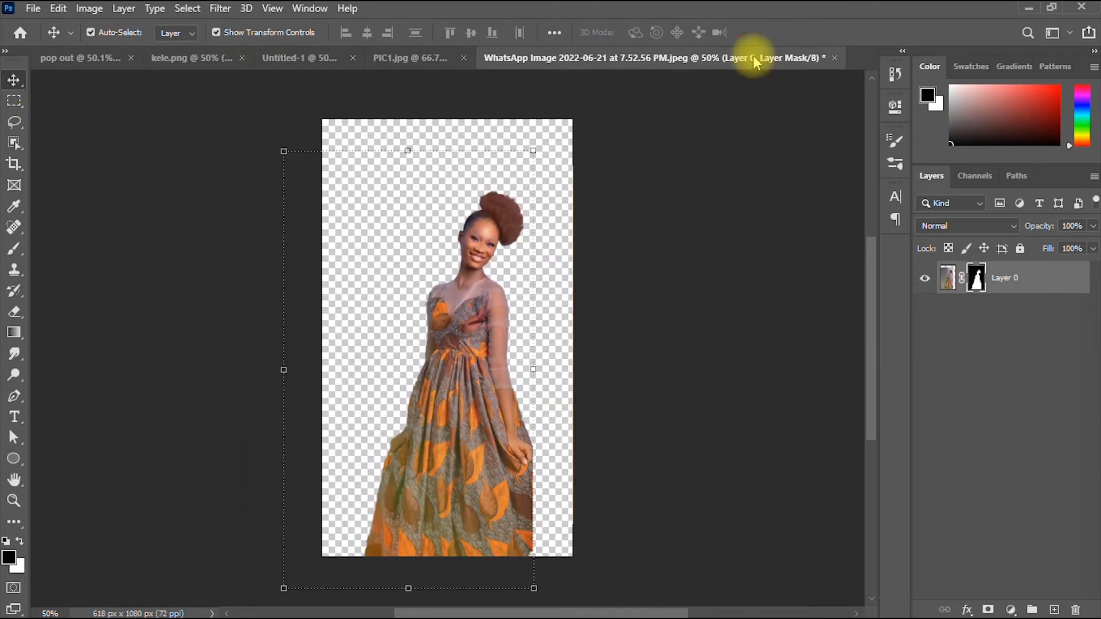
{"action": "left_click_drag", "start_coordinate": [467, 414], "coordinate": [411, 64]}
{"action": "left_click_drag", "start_coordinate": [452, 229], "coordinate": [454, 295]}
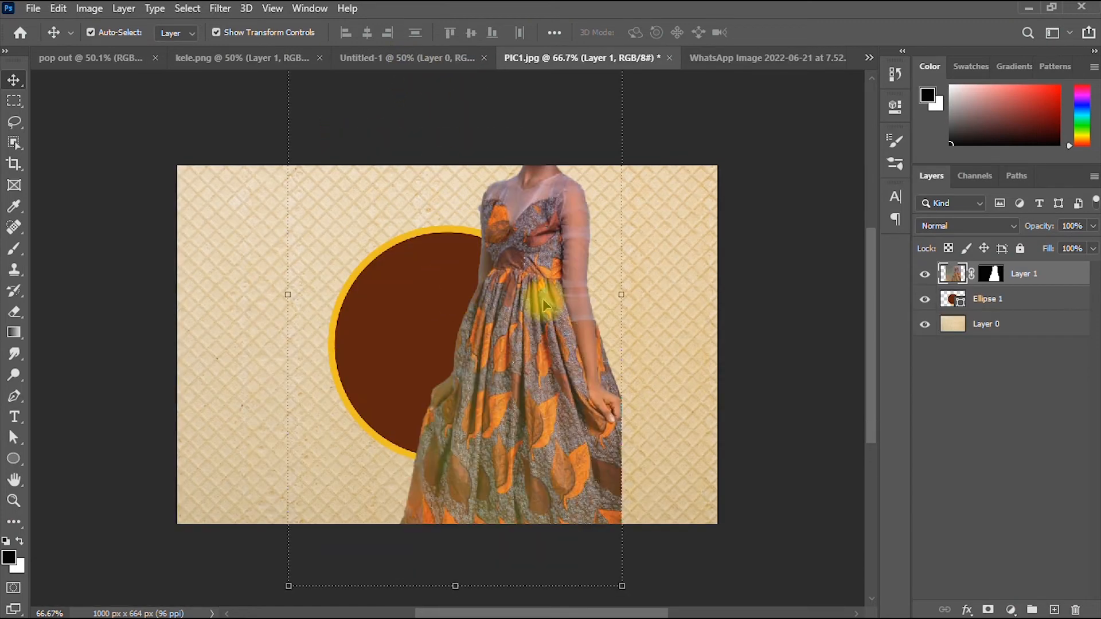
{"action": "left_click_drag", "start_coordinate": [539, 305], "coordinate": [468, 392]}
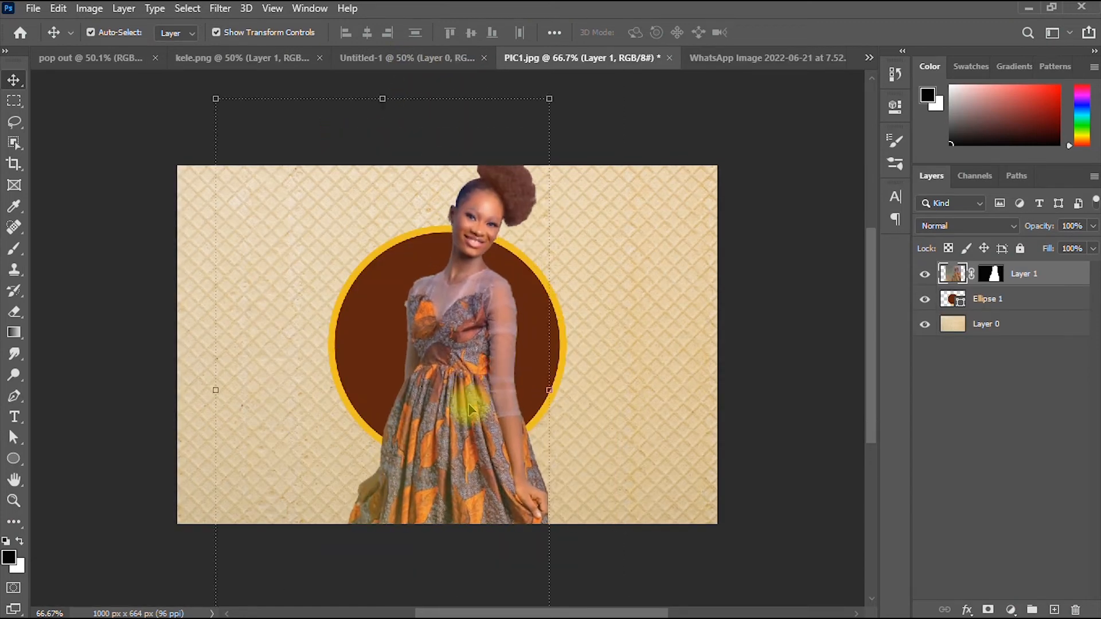
Scale the woman down proportionally and position her over the circle with her head above it and her dress reaching the canvas's lower edge.
{"action": "scroll", "coordinate": [476, 413], "scroll_direction": "down", "scroll_amount": 2}
{"action": "left_click_drag", "start_coordinate": [406, 602], "coordinate": [416, 458]}
{"action": "left_click_drag", "start_coordinate": [449, 393], "coordinate": [470, 418]}
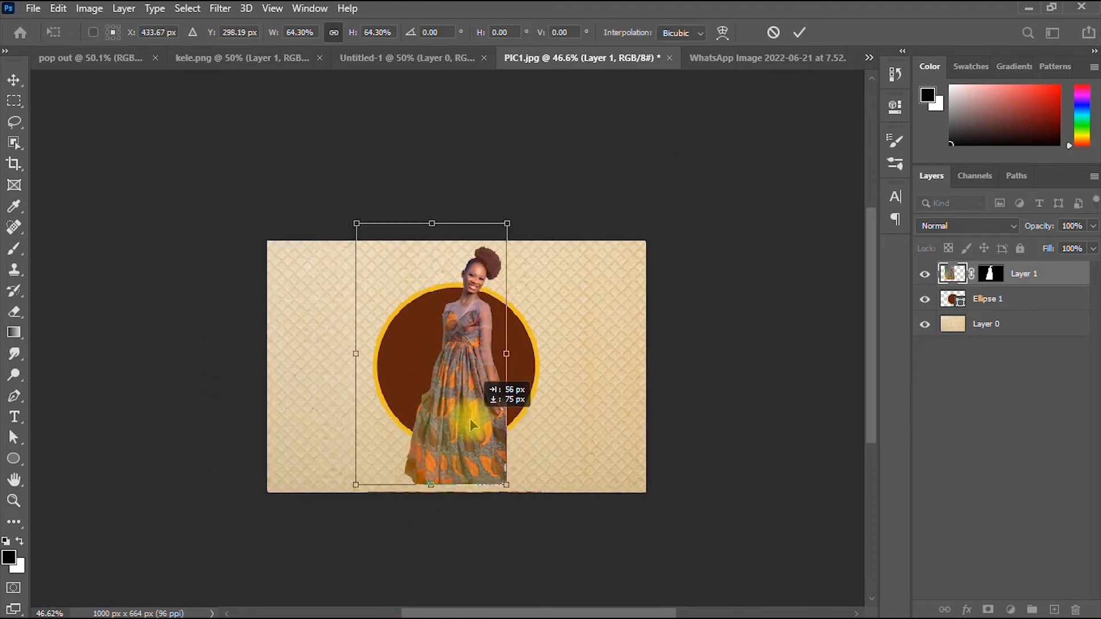
{"action": "scroll", "coordinate": [476, 401], "scroll_direction": "up", "scroll_amount": 3}
{"action": "left_click_drag", "start_coordinate": [486, 365], "coordinate": [498, 348]}
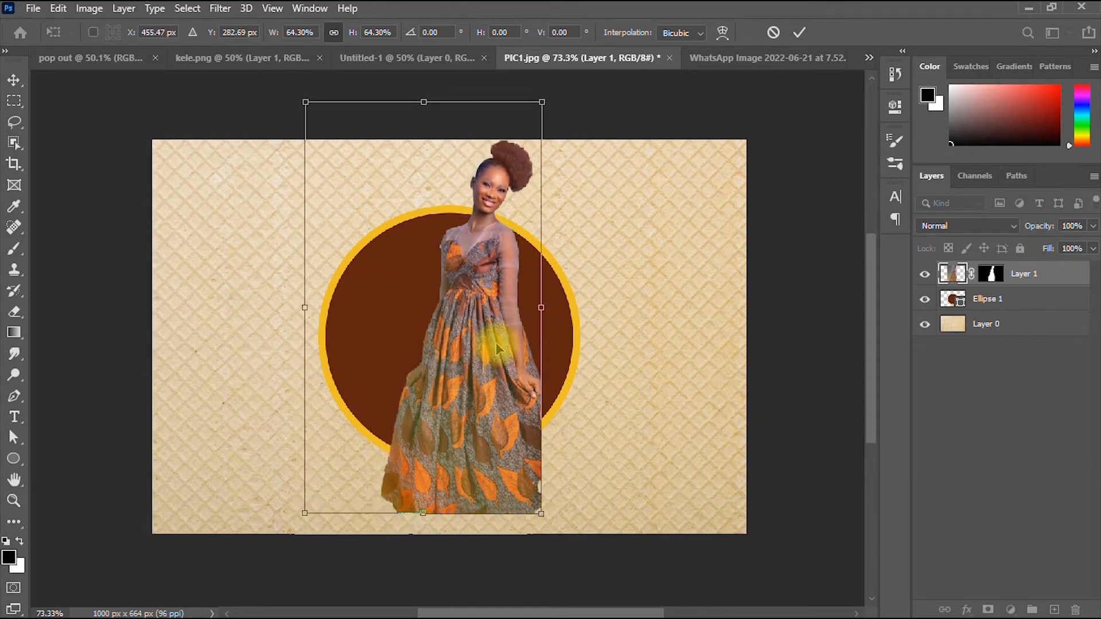
{"action": "left_click_drag", "start_coordinate": [541, 511], "coordinate": [545, 534]}
{"action": "left_click_drag", "start_coordinate": [484, 471], "coordinate": [466, 458]}
{"action": "left_click_drag", "start_coordinate": [524, 521], "coordinate": [543, 541]}
{"action": "mouse_move", "coordinate": [503, 434]}
{"action": "left_mouse_down"}
{"action": "mouse_move", "coordinate": [511, 451]}
{"action": "mouse_move", "coordinate": [504, 418]}
{"action": "left_mouse_up"}
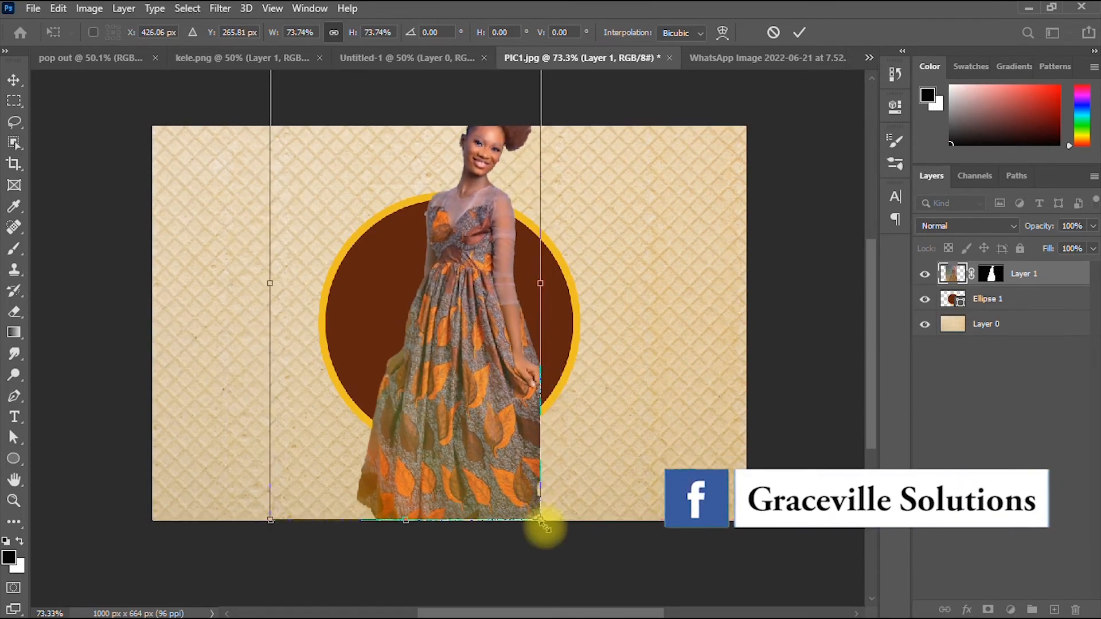
{"action": "left_click_drag", "start_coordinate": [552, 535], "coordinate": [631, 614]}
{"action": "left_click_drag", "start_coordinate": [504, 401], "coordinate": [481, 404]}
{"action": "key", "text": "Return"}
Shrink the circle slightly by lowering its upper edge, and recentre the woman over it with her whole head inside the canvas.
{"action": "left_click", "coordinate": [450, 171]}
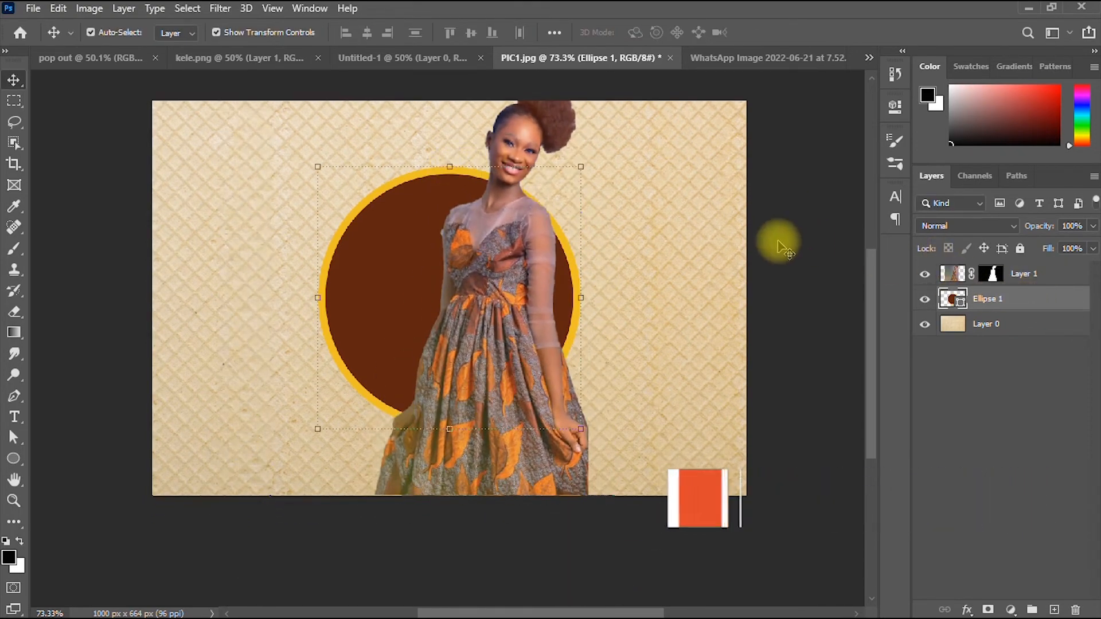
{"action": "left_click_drag", "start_coordinate": [451, 166], "coordinate": [450, 188]}
{"action": "left_click", "coordinate": [1073, 275]}
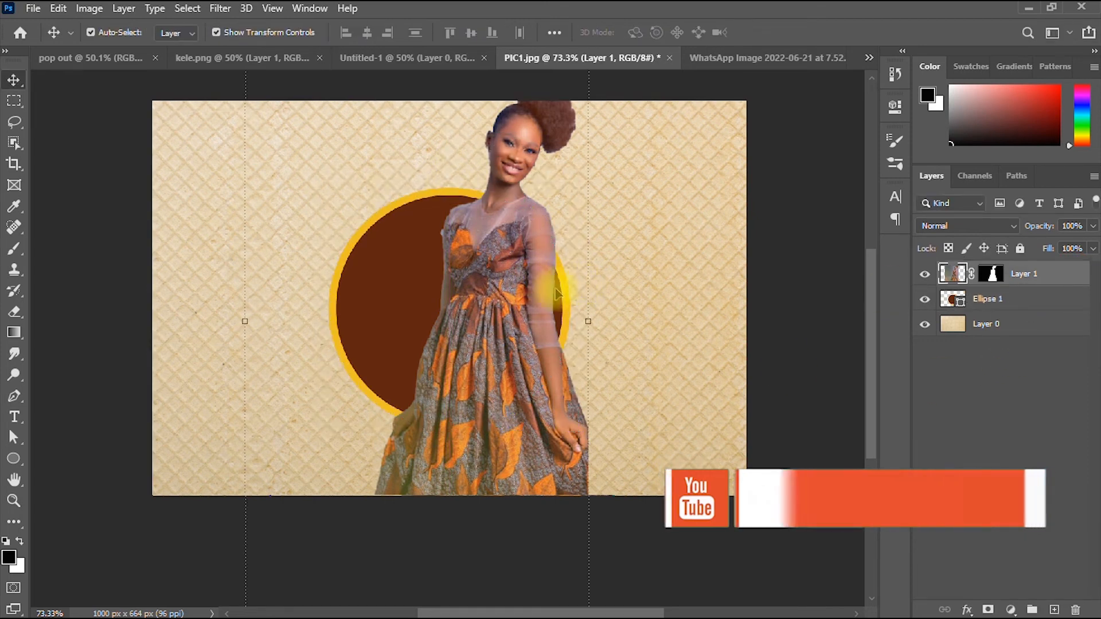
{"action": "left_click_drag", "start_coordinate": [522, 303], "coordinate": [496, 356]}
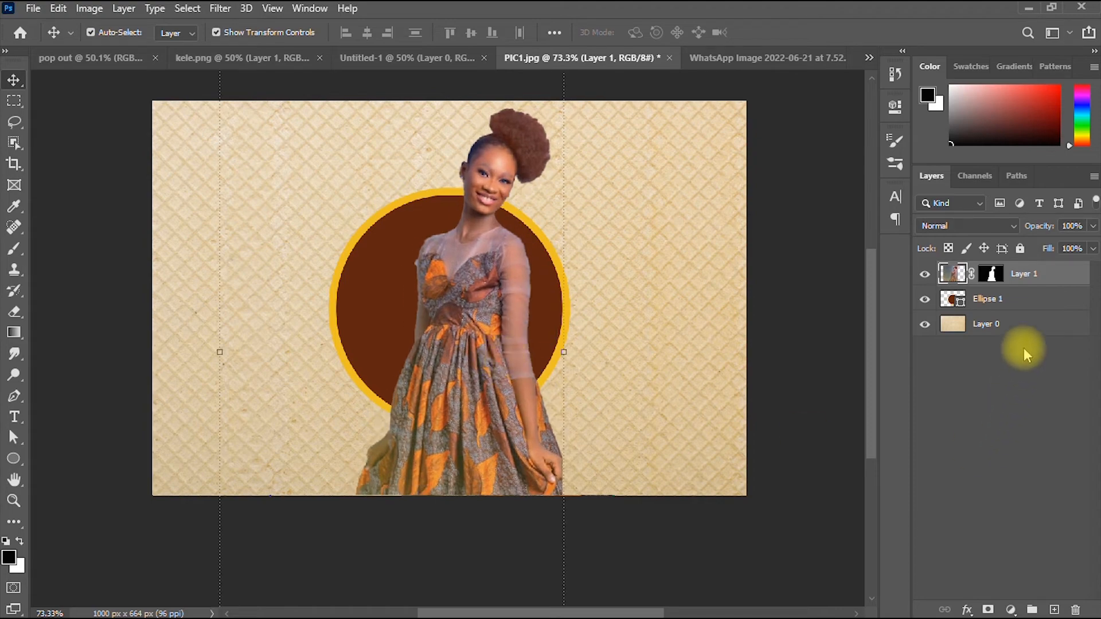
Clip the woman's layer to Ellipse 1 with a clipping mask and nudge her slightly within the circle.
{"action": "right_click", "coordinate": [1051, 274]}
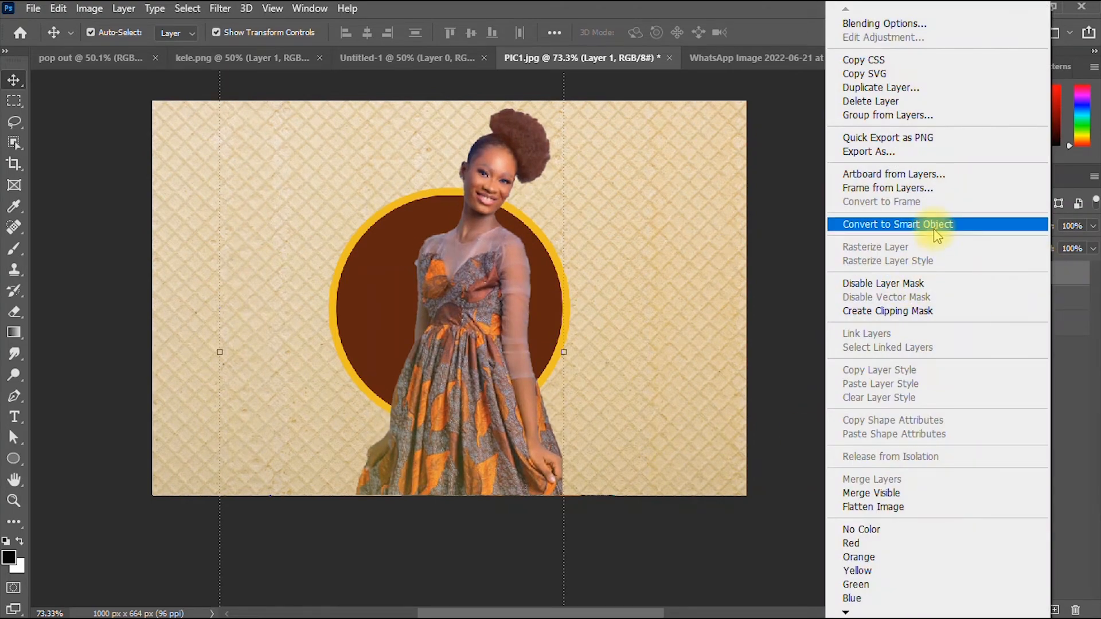
{"action": "left_click", "coordinate": [902, 311]}
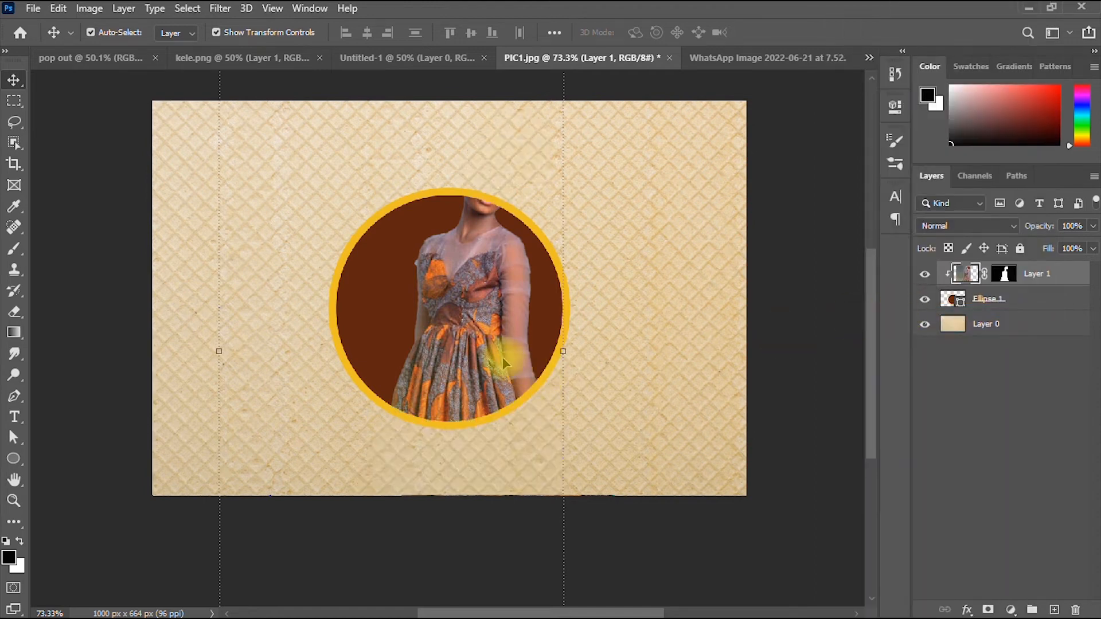
{"action": "left_click_drag", "start_coordinate": [485, 351], "coordinate": [484, 350]}
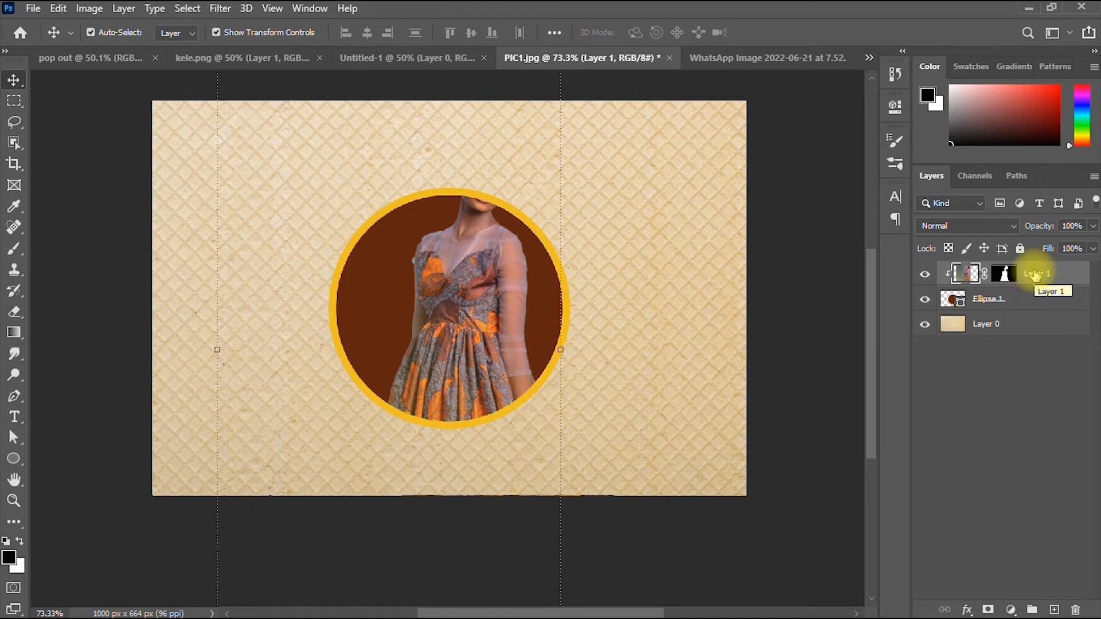
Duplicate Layer 1 as an unclipped copy and paint black on its layer mask with a 495 px soft brush, hiding the dress below the circle.
{"action": "key", "text": "ctrl+j"}
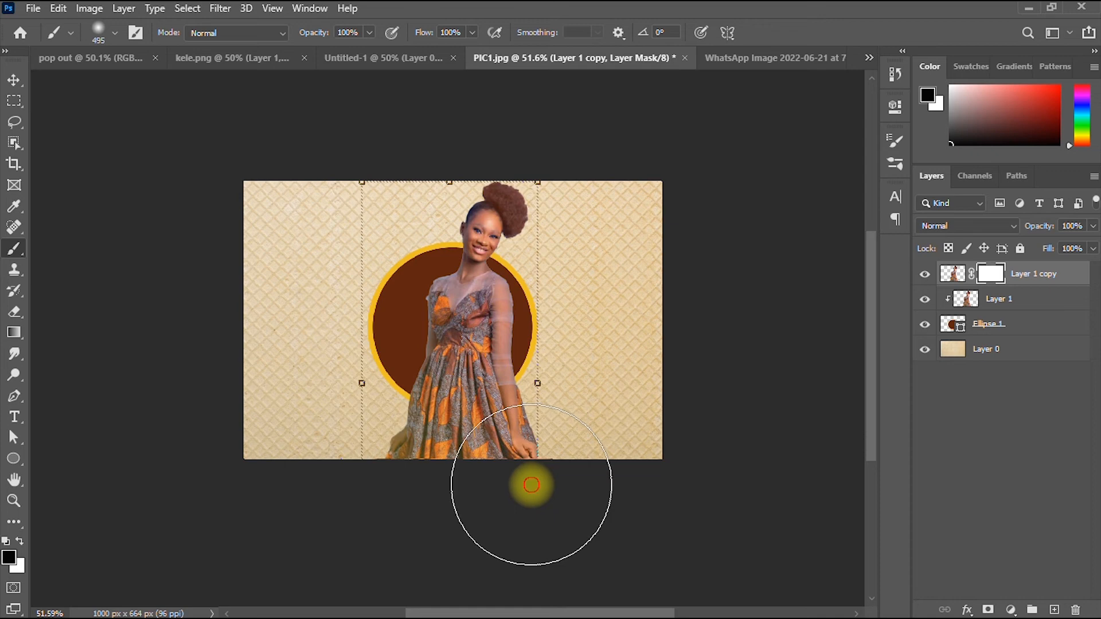
{"action": "mouse_move", "coordinate": [532, 484]}
{"action": "left_mouse_down"}
{"action": "mouse_move", "coordinate": [340, 448]}
{"action": "mouse_move", "coordinate": [491, 481]}
{"action": "mouse_move", "coordinate": [553, 453]}
{"action": "mouse_move", "coordinate": [629, 352]}
{"action": "mouse_move", "coordinate": [534, 454]}
{"action": "mouse_move", "coordinate": [424, 439]}
{"action": "mouse_move", "coordinate": [373, 395]}
{"action": "mouse_move", "coordinate": [344, 340]}
{"action": "left_mouse_up"}
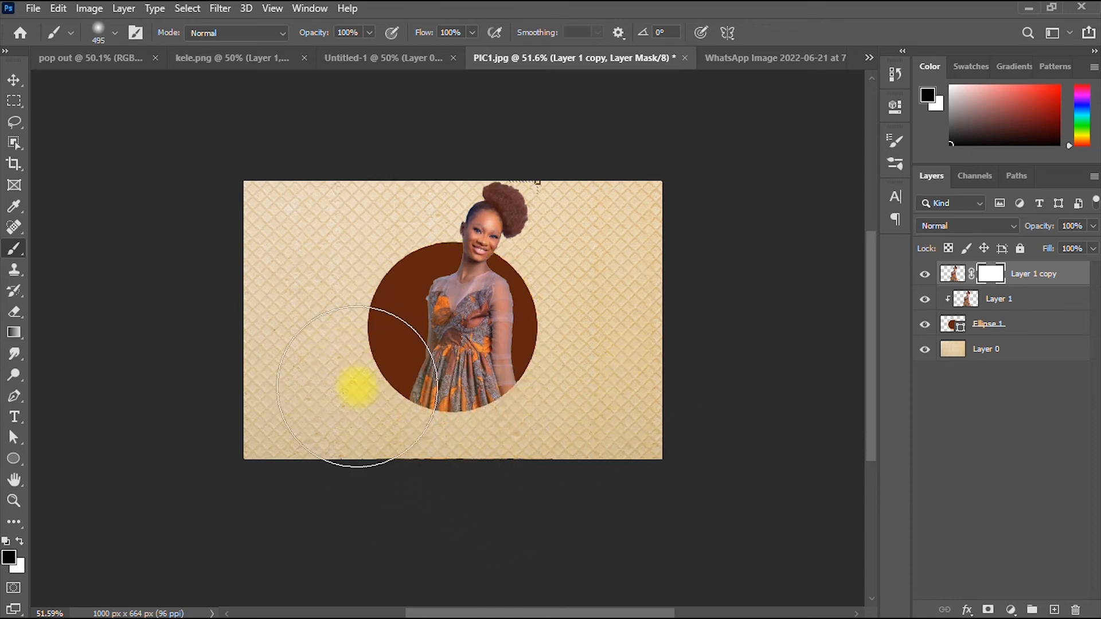
{"action": "mouse_move", "coordinate": [357, 387]}
{"action": "left_mouse_down"}
{"action": "mouse_move", "coordinate": [410, 445]}
{"action": "mouse_move", "coordinate": [460, 466]}
{"action": "mouse_move", "coordinate": [456, 408]}
{"action": "left_mouse_up"}
Examine the finished pop-out composition close up and as a whole, checking the woman's head and the dress along the circle's yellow outline.
{"action": "scroll", "coordinate": [456, 408], "scroll_direction": "up", "scroll_amount": 2}
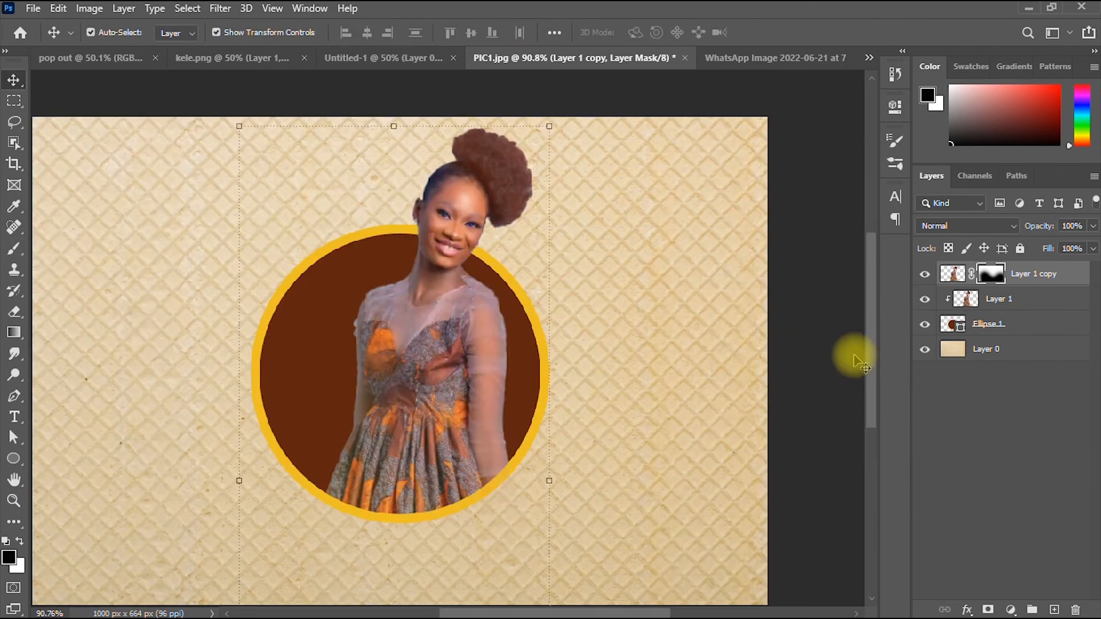
{"action": "scroll", "coordinate": [757, 359], "scroll_direction": "down", "scroll_amount": 2}
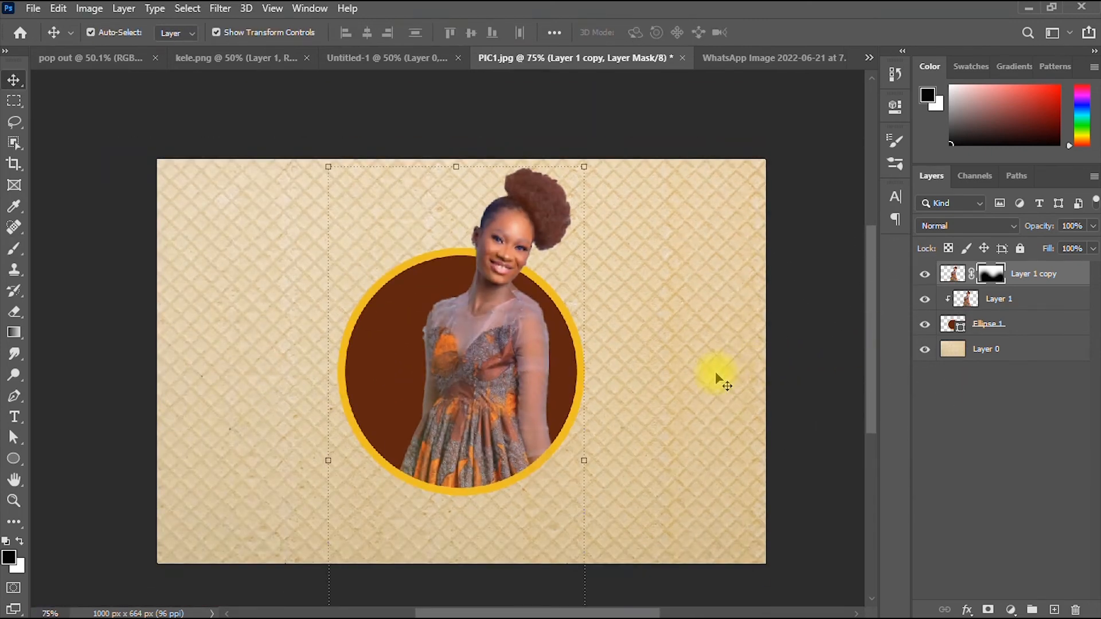
{"action": "mouse_move", "coordinate": [872, 365]}
{"action": "left_mouse_down"}
{"action": "mouse_move", "coordinate": [875, 347]}
{"action": "mouse_move", "coordinate": [868, 373]}
{"action": "left_mouse_up"}
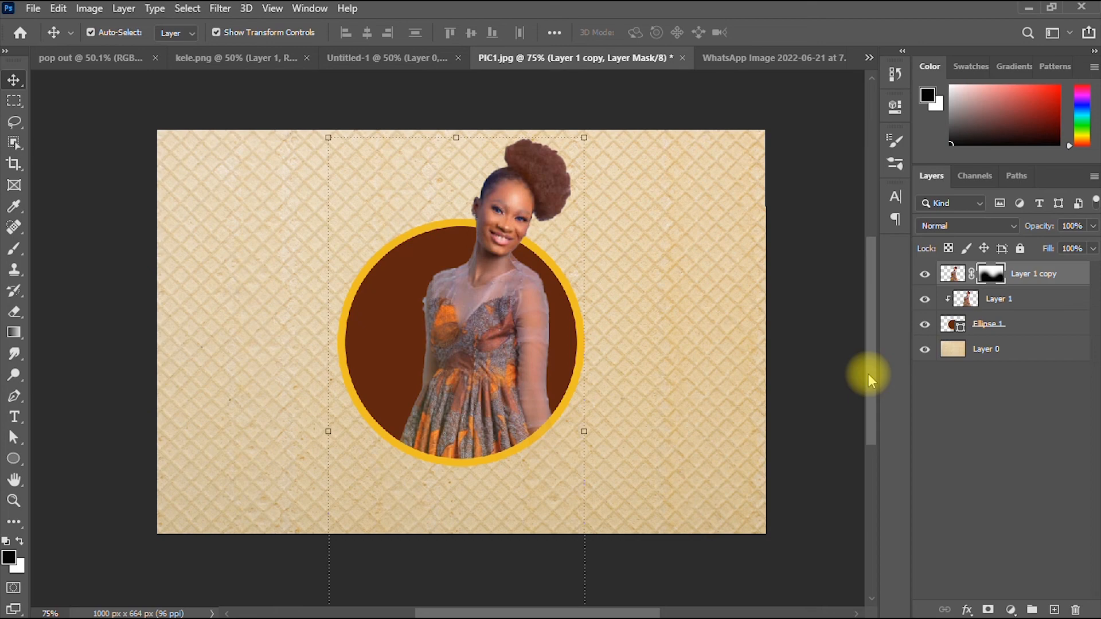
{"action": "scroll", "coordinate": [864, 373], "scroll_direction": "up", "scroll_amount": 1}
{"action": "scroll", "coordinate": [864, 373], "scroll_direction": "down", "scroll_amount": 1}
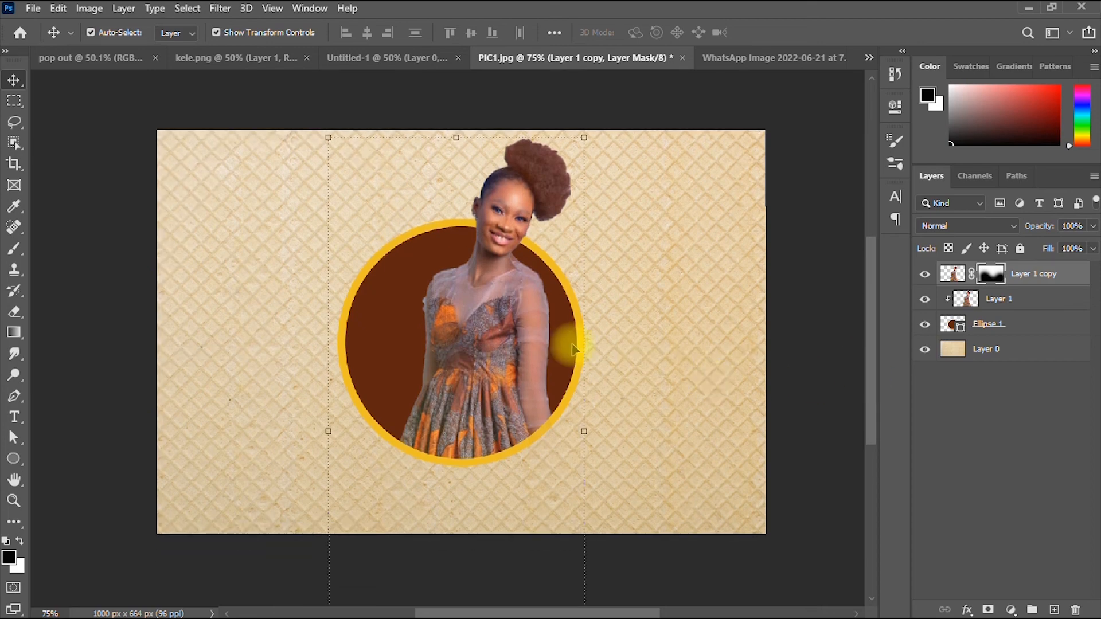
{"action": "scroll", "coordinate": [570, 346], "scroll_direction": "up", "scroll_amount": 2, "text": "alt"}
{"action": "scroll", "coordinate": [768, 400], "scroll_direction": "up", "scroll_amount": 2}
{"action": "scroll", "coordinate": [629, 373], "scroll_direction": "down", "scroll_amount": 2}
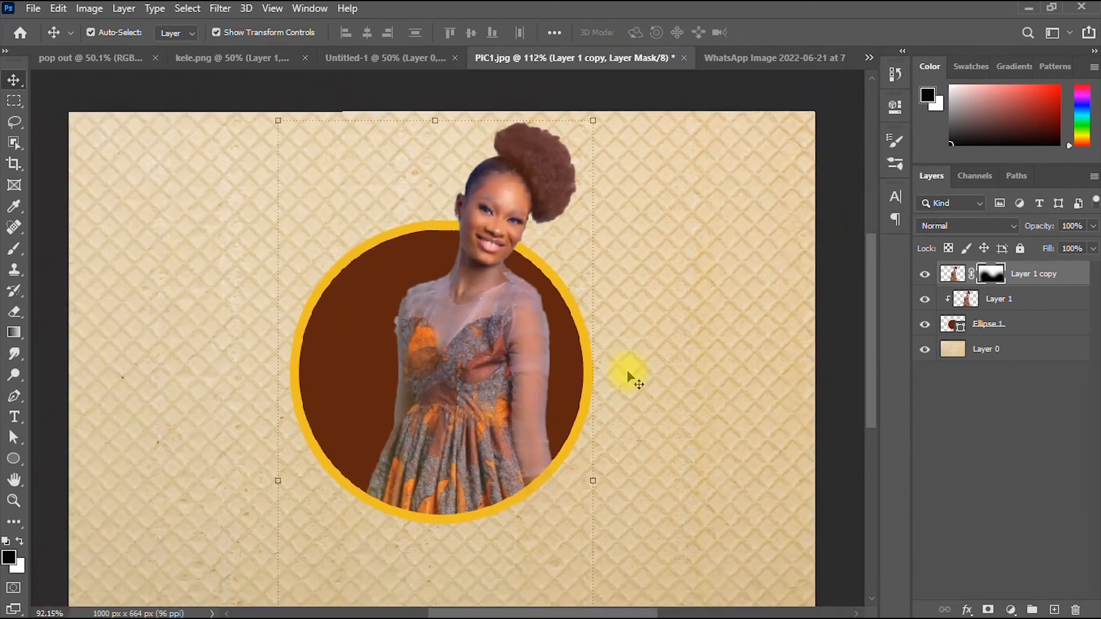
{"action": "scroll", "coordinate": [628, 373], "scroll_direction": "up", "scroll_amount": 1}
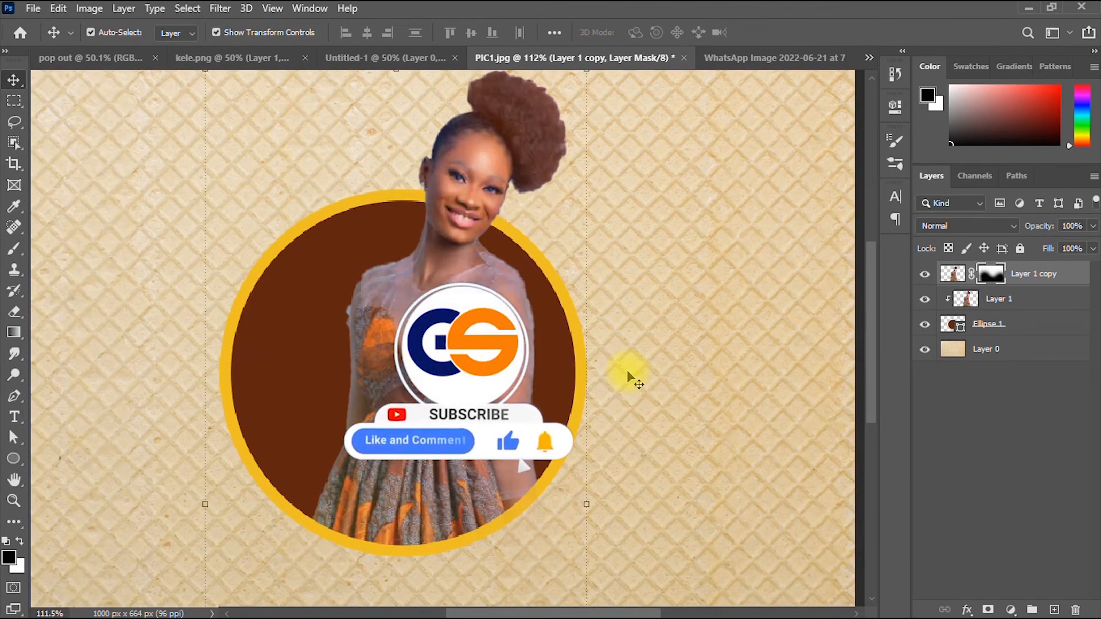
{"action": "scroll", "coordinate": [627, 372], "scroll_direction": "down", "scroll_amount": 3}
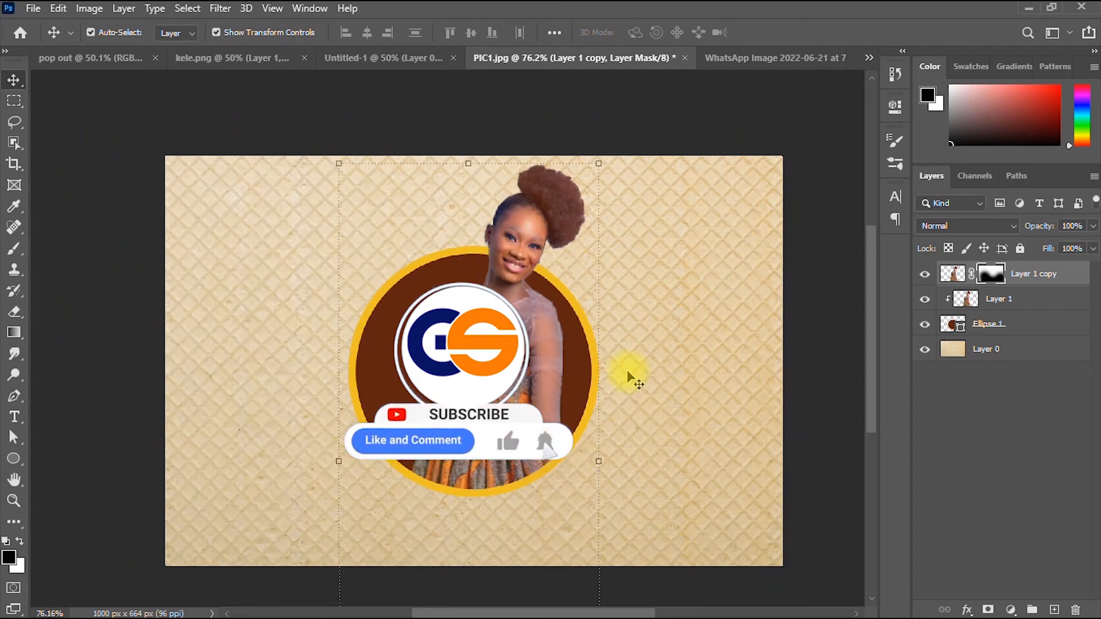
{"action": "scroll", "coordinate": [627, 373], "scroll_direction": "up", "scroll_amount": 1}
{"action": "scroll", "coordinate": [865, 329], "scroll_direction": "up", "scroll_amount": 1}
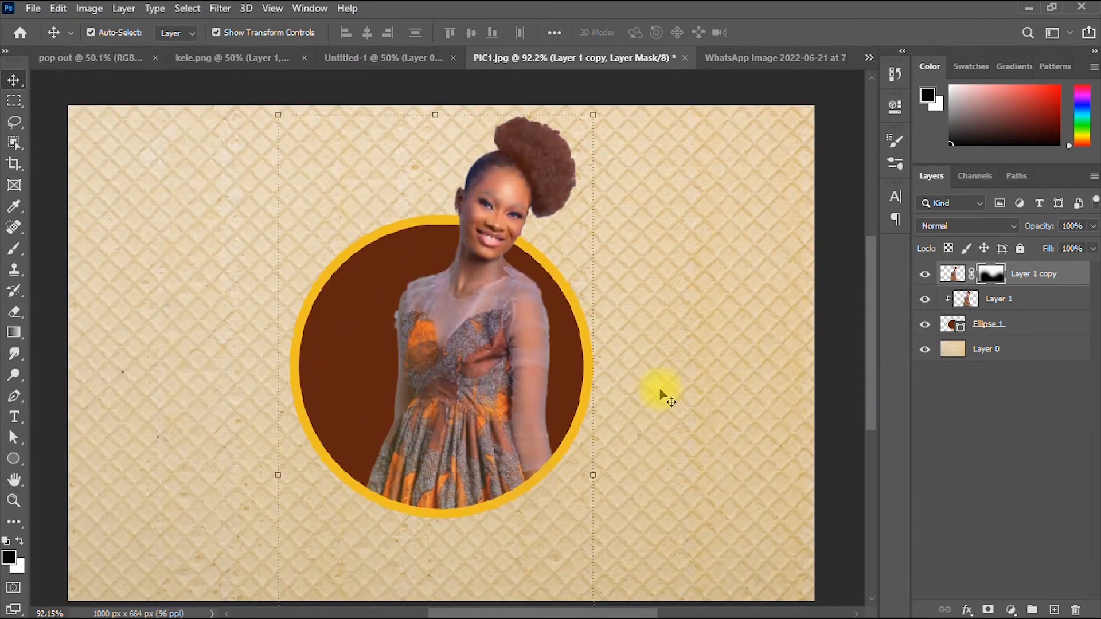
{"action": "scroll", "coordinate": [662, 394], "scroll_direction": "down", "scroll_amount": 1}
{"action": "scroll", "coordinate": [662, 394], "scroll_direction": "up", "scroll_amount": 3}
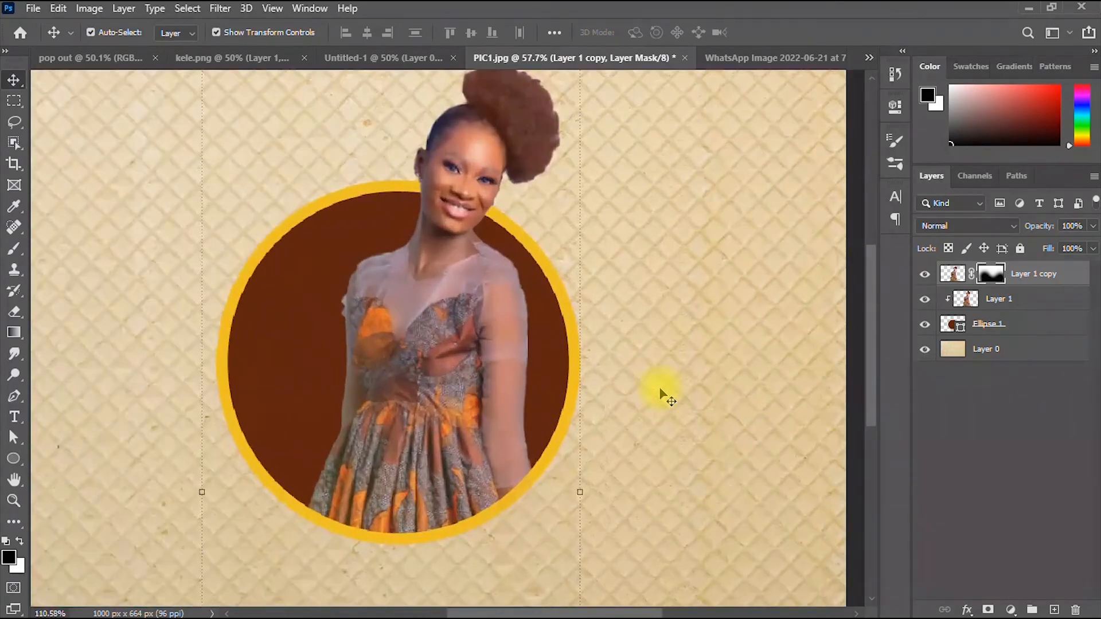